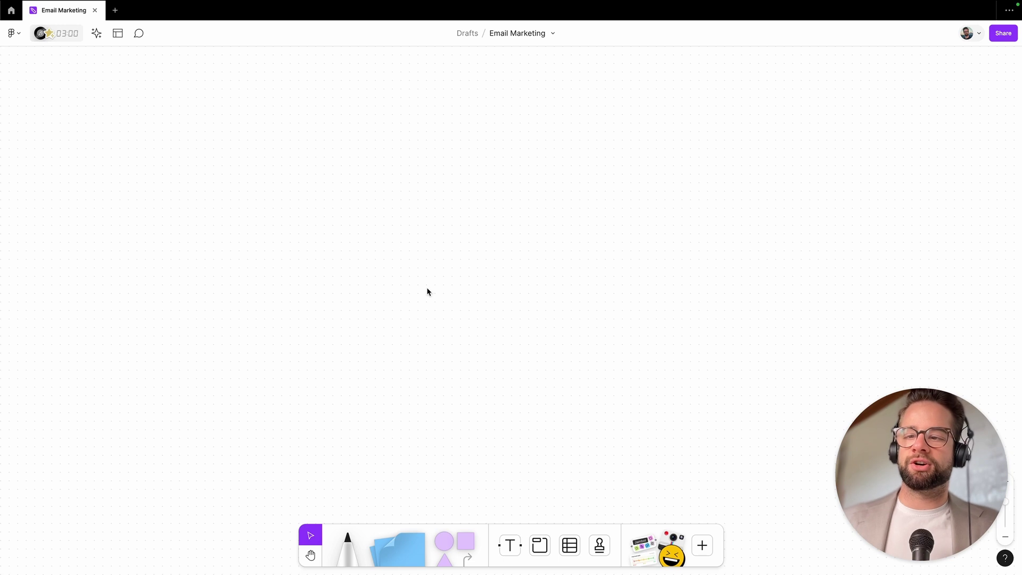
Draw a new section on the empty board and name it Overview
{"action": "left_click", "coordinate": [540, 545]}
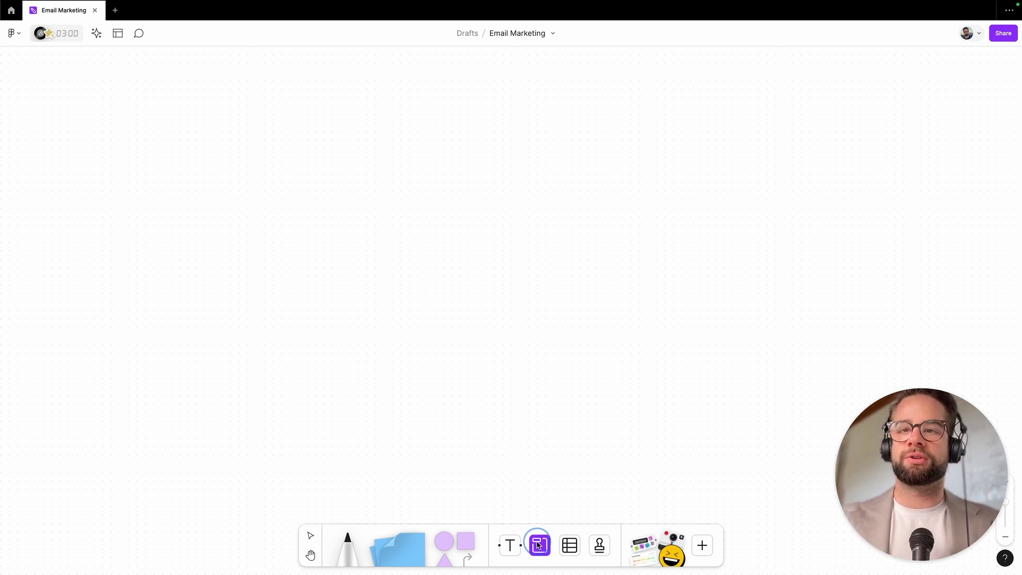
{"action": "mouse_move", "coordinate": [171, 157]}
{"action": "left_mouse_down"}
{"action": "mouse_move", "coordinate": [388, 340]}
{"action": "mouse_move", "coordinate": [443, 404]}
{"action": "left_mouse_up"}
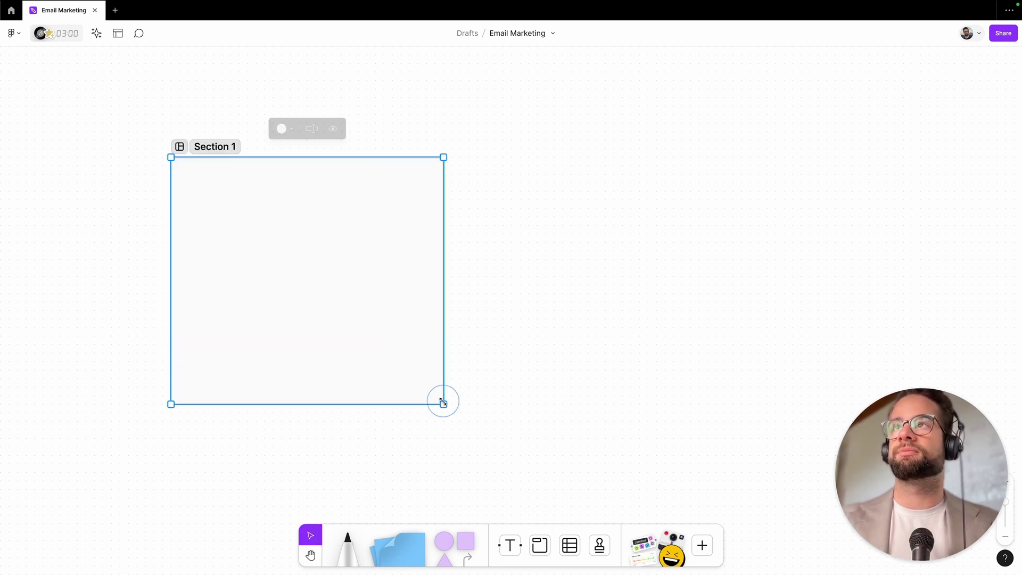
{"action": "left_click", "coordinate": [209, 152]}
{"action": "double_click", "coordinate": [209, 152]}
{"action": "key", "text": "BackSpace"}
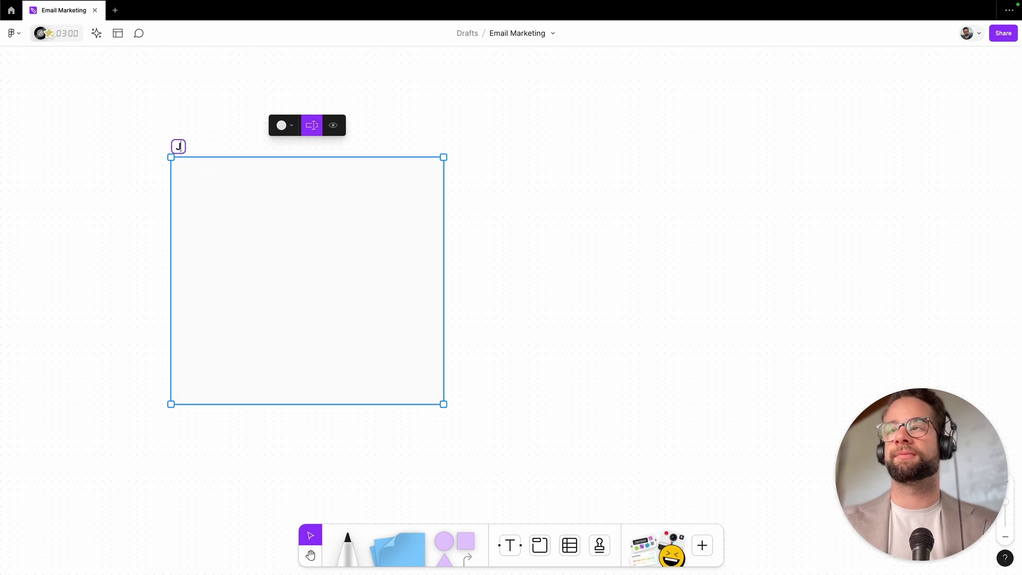
{"action": "type", "text": "Overview"}
{"action": "left_click", "coordinate": [96, 213]}
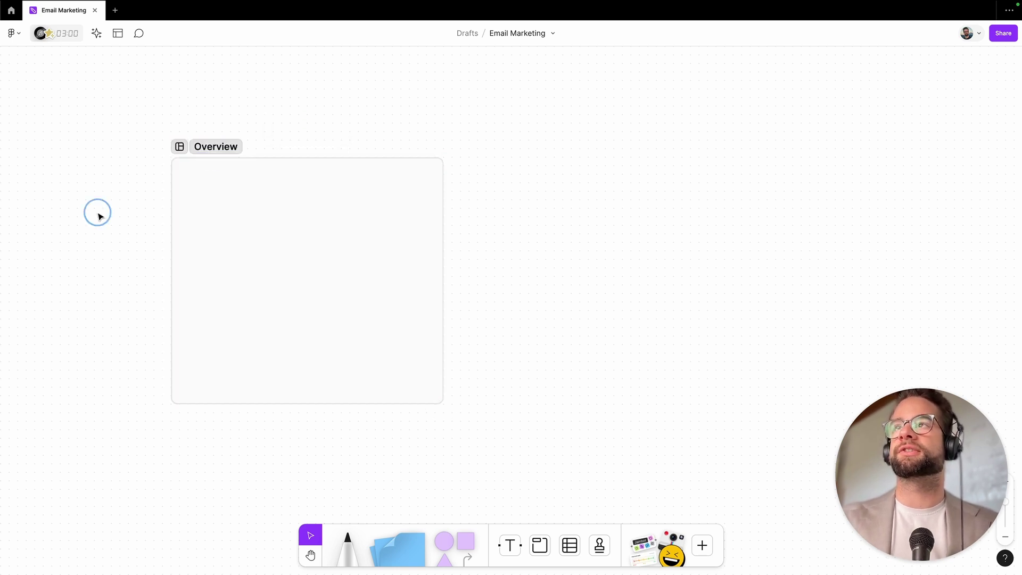
Add a 'Live Newsletter' sticky note inside the Overview section
{"action": "left_click", "coordinate": [405, 558]}
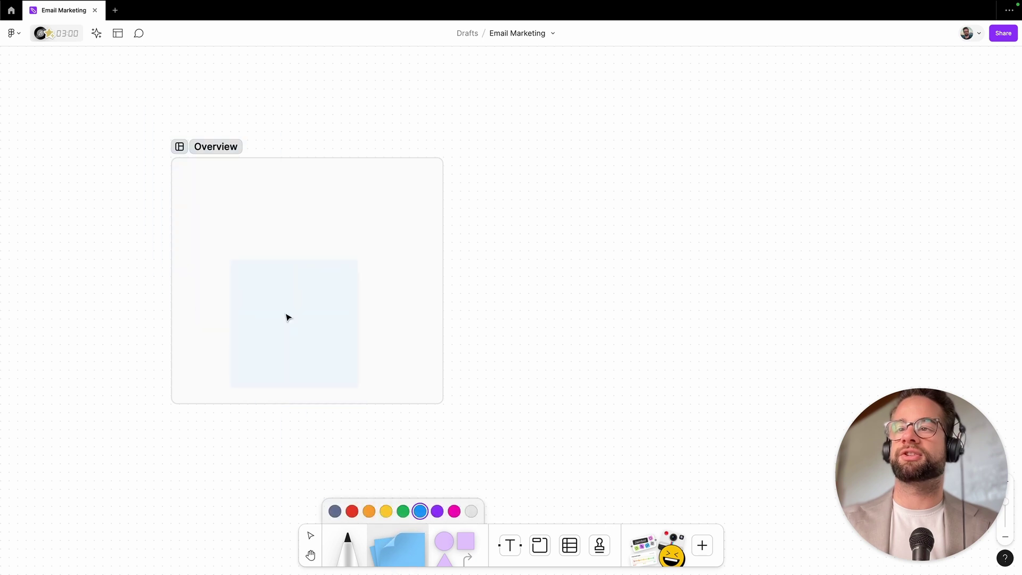
{"action": "left_click", "coordinate": [252, 242]}
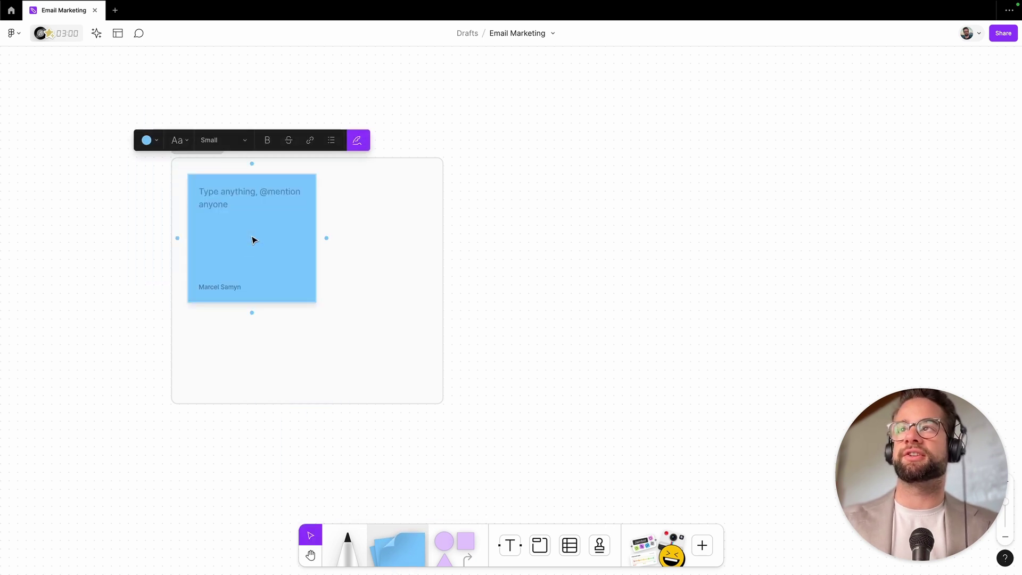
{"action": "type", "text": "Live New"}
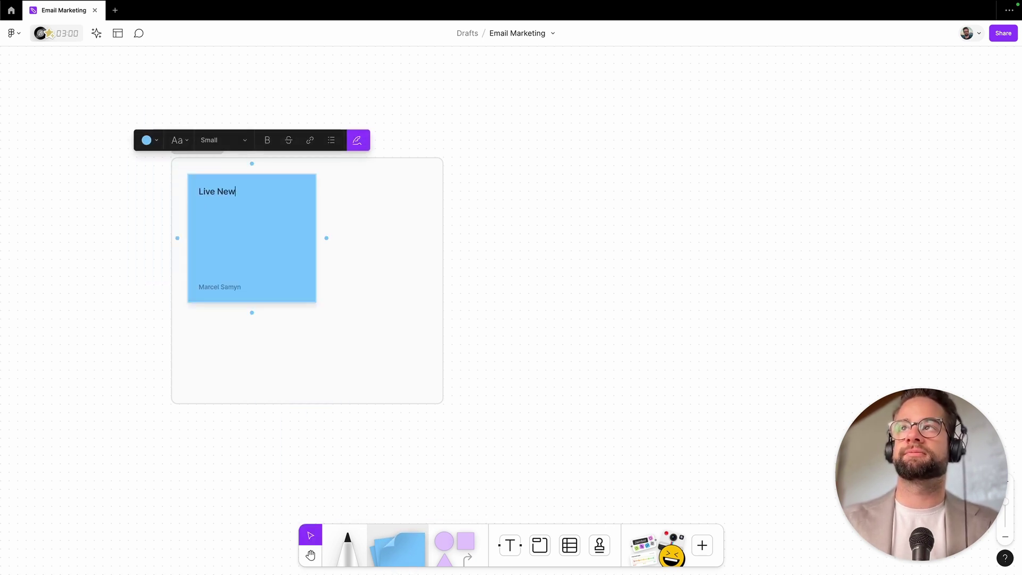
{"action": "type", "text": "sletter"}
{"action": "left_click", "coordinate": [410, 257]}
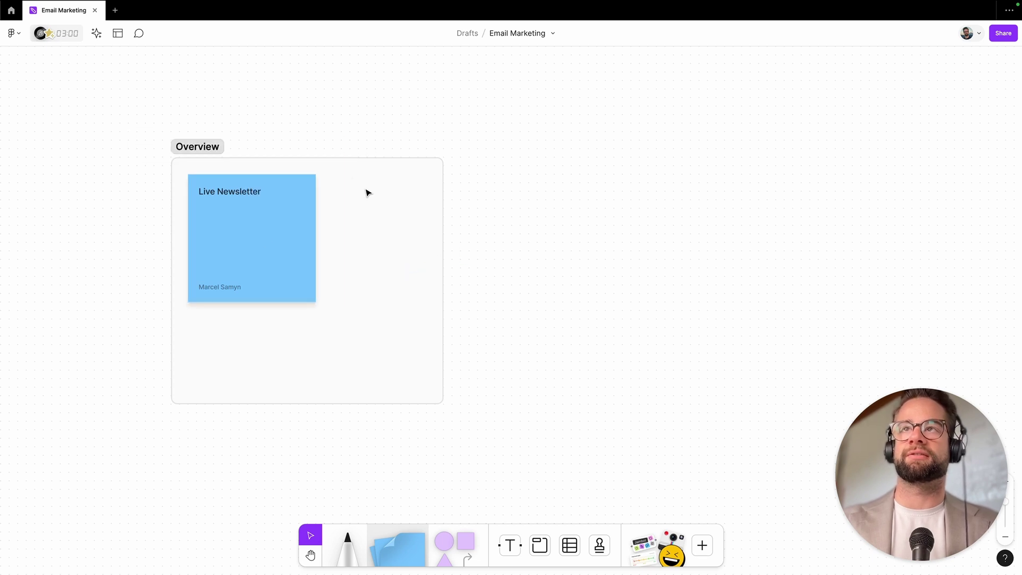
Add a 'Warm-Up Sequence' sticky beside it and widen the section to fit both
{"action": "key", "text": "s"}
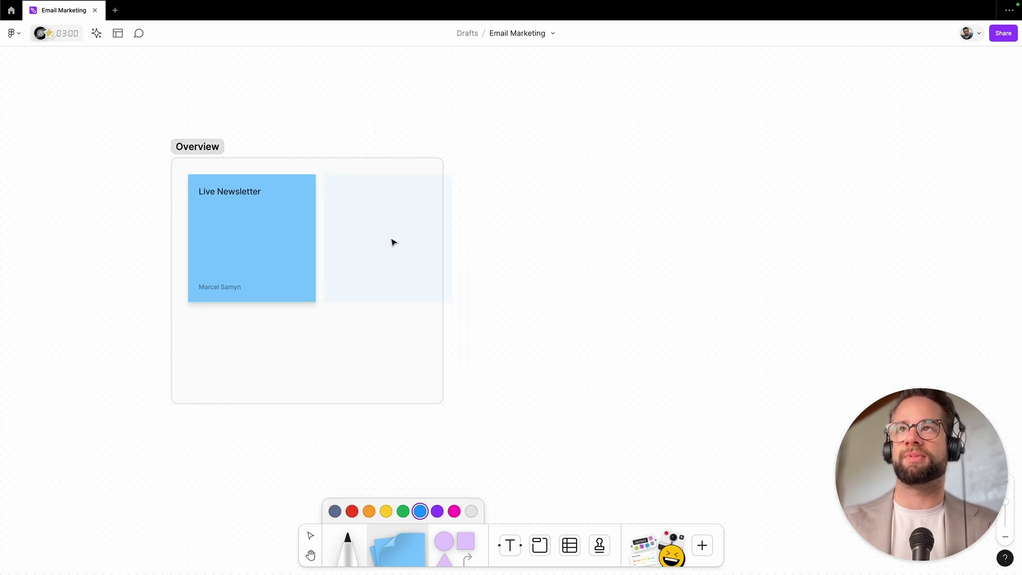
{"action": "left_click", "coordinate": [392, 242]}
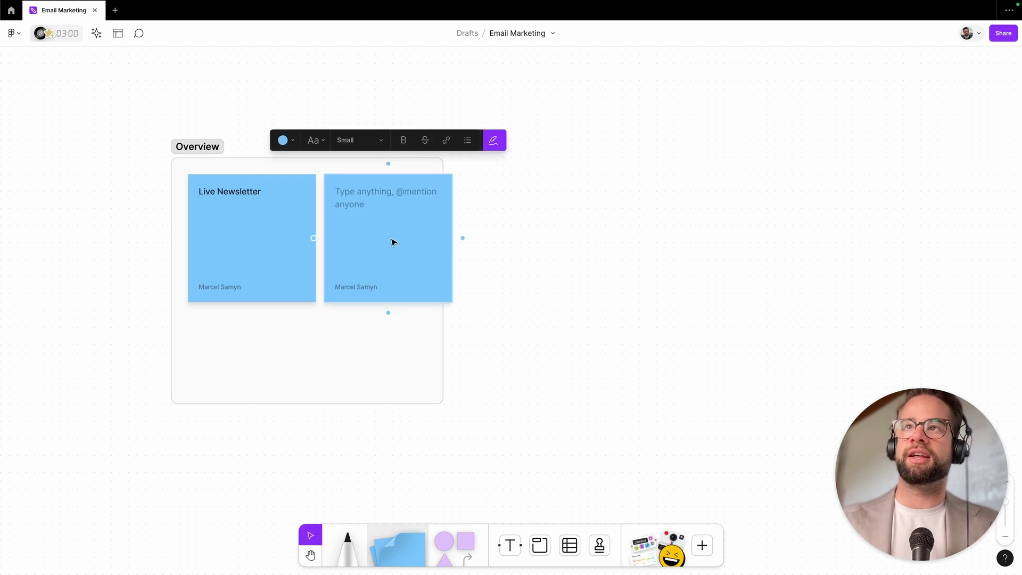
{"action": "type", "text": "Warm=-"}
{"action": "key", "text": "BackSpace"}
{"action": "key", "text": "BackSpace"}
{"action": "type", "text": "-U"}
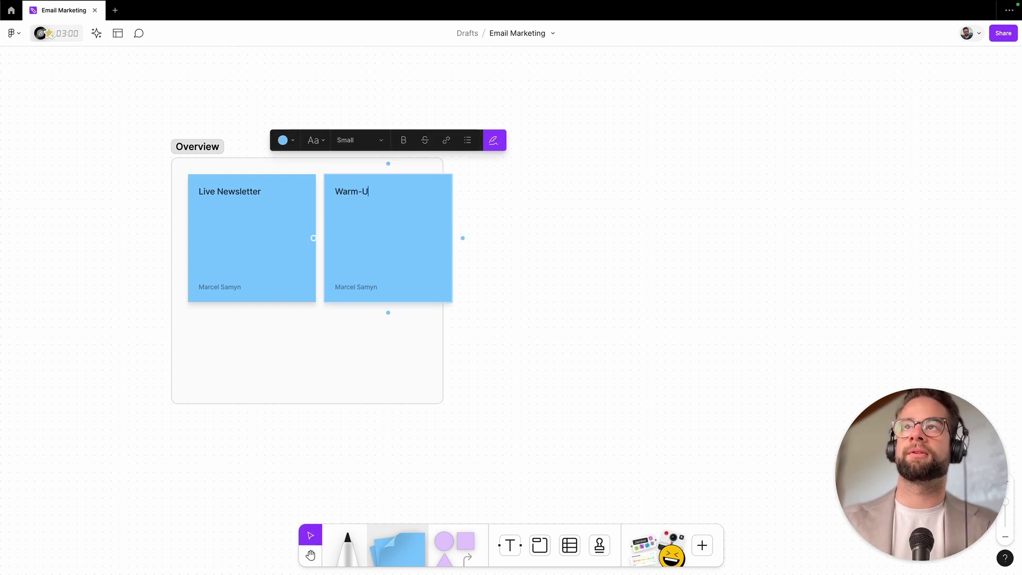
{"action": "type", "text": "p Sequence"}
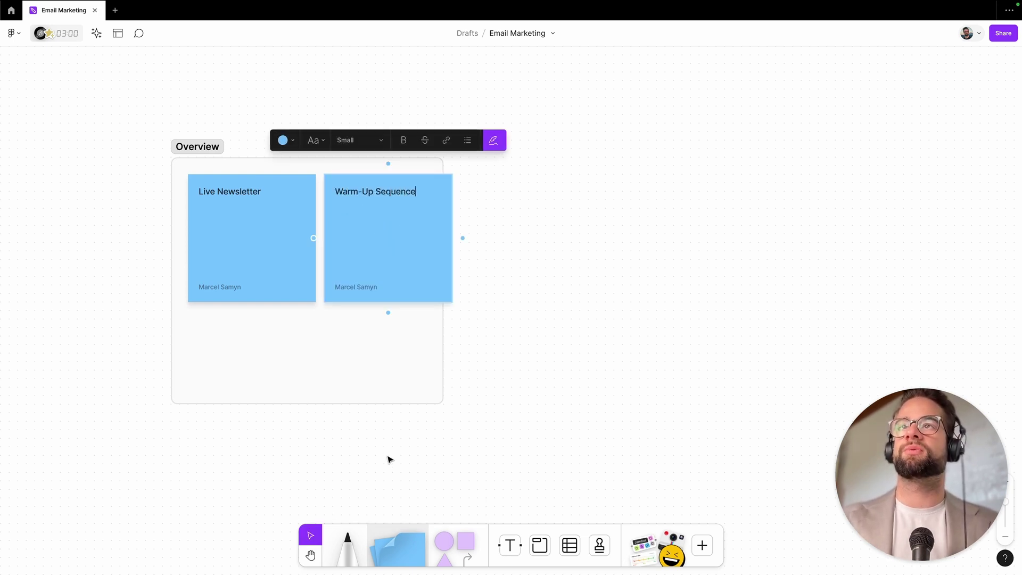
{"action": "left_click", "coordinate": [413, 290]}
{"action": "left_click", "coordinate": [383, 357]}
{"action": "left_click", "coordinate": [213, 149]}
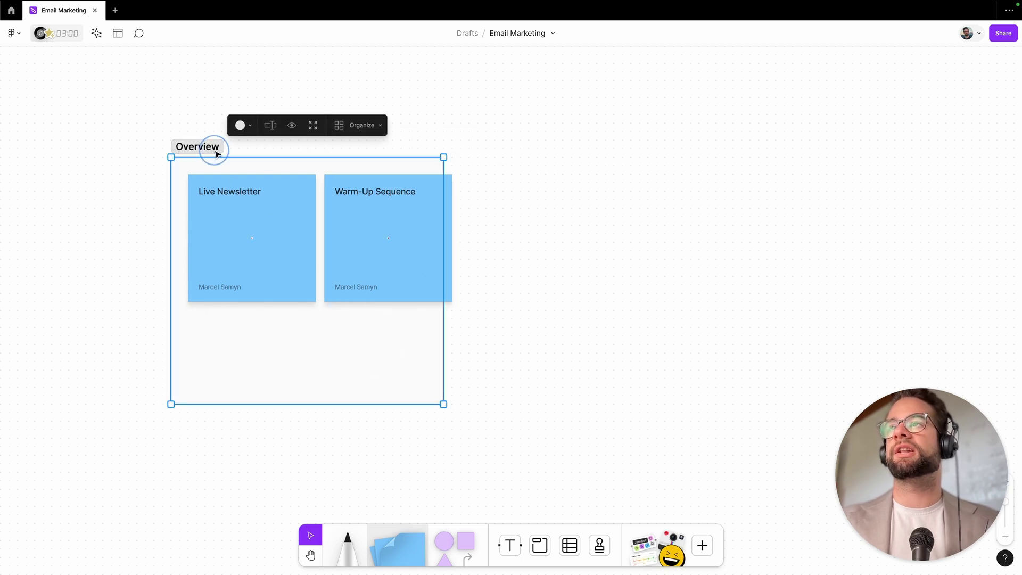
{"action": "left_click_drag", "start_coordinate": [443, 238], "coordinate": [469, 240]}
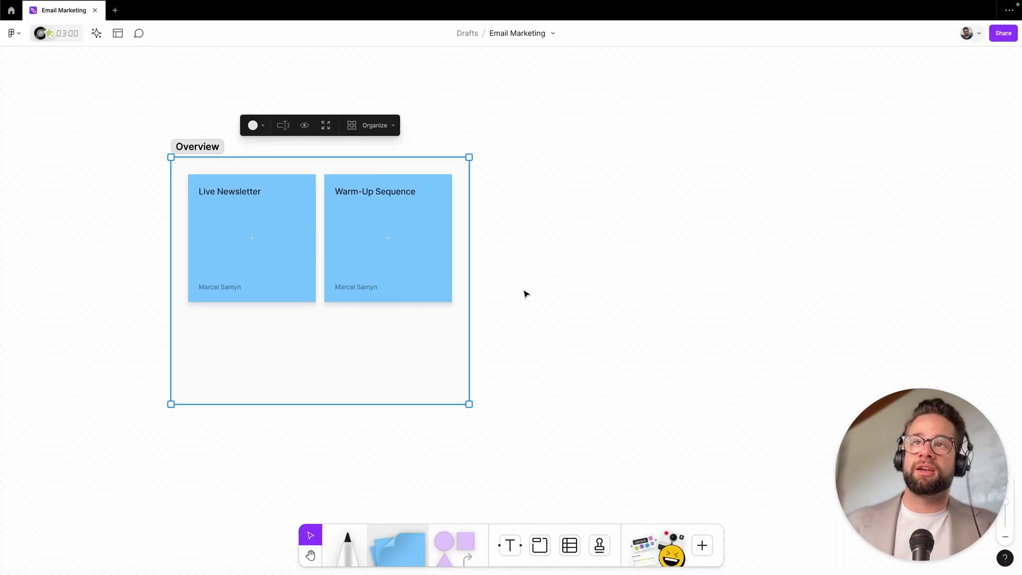
Select the Warm-Up Sequence sticky note, then deselect it on empty canvas
{"action": "left_click", "coordinate": [420, 274]}
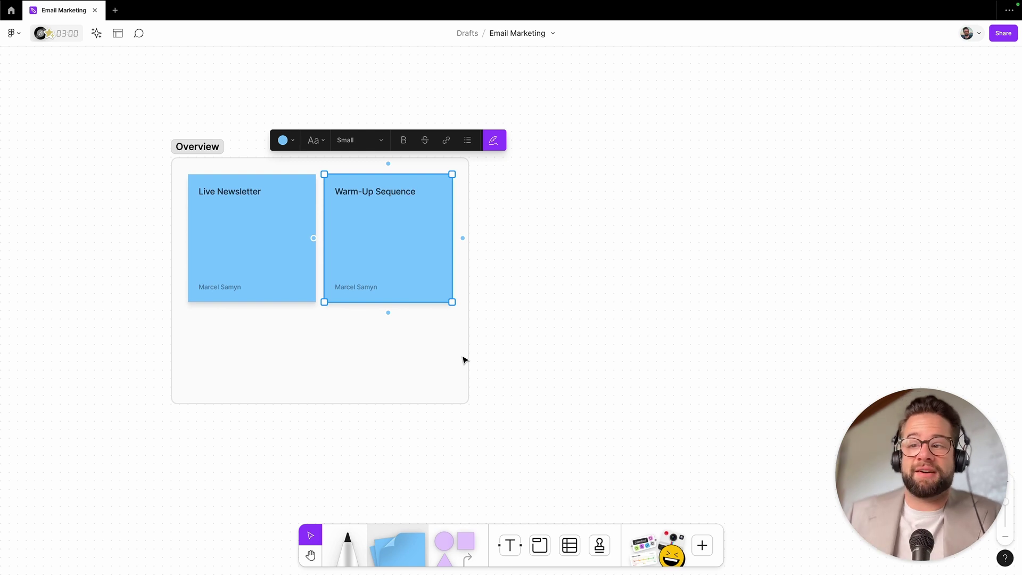
{"action": "left_click", "coordinate": [580, 377]}
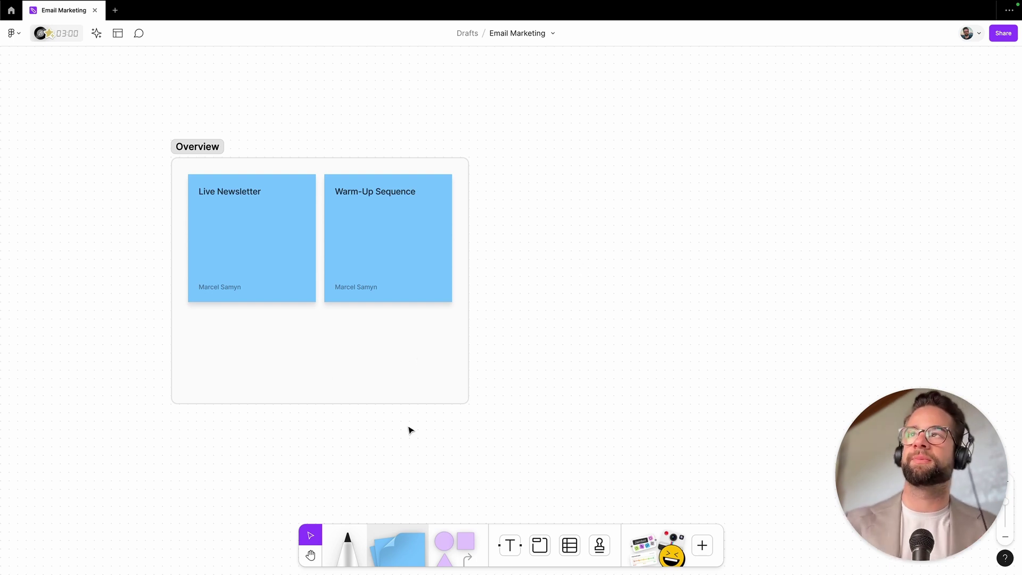
Draw a second section right of Overview titled 'What do we talk about?'
{"action": "scroll", "coordinate": [557, 317], "scroll_direction": "right", "scroll_amount": 4}
{"action": "scroll", "coordinate": [558, 317], "scroll_direction": "up", "scroll_amount": 2}
{"action": "left_click", "coordinate": [540, 545]}
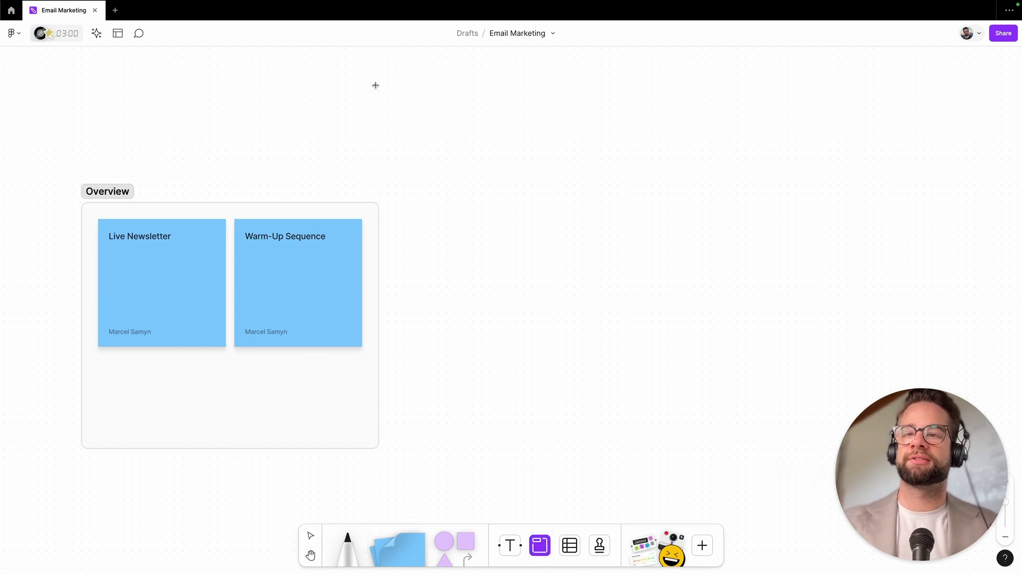
{"action": "left_click_drag", "start_coordinate": [404, 202], "coordinate": [786, 450]}
{"action": "double_click", "coordinate": [433, 192]}
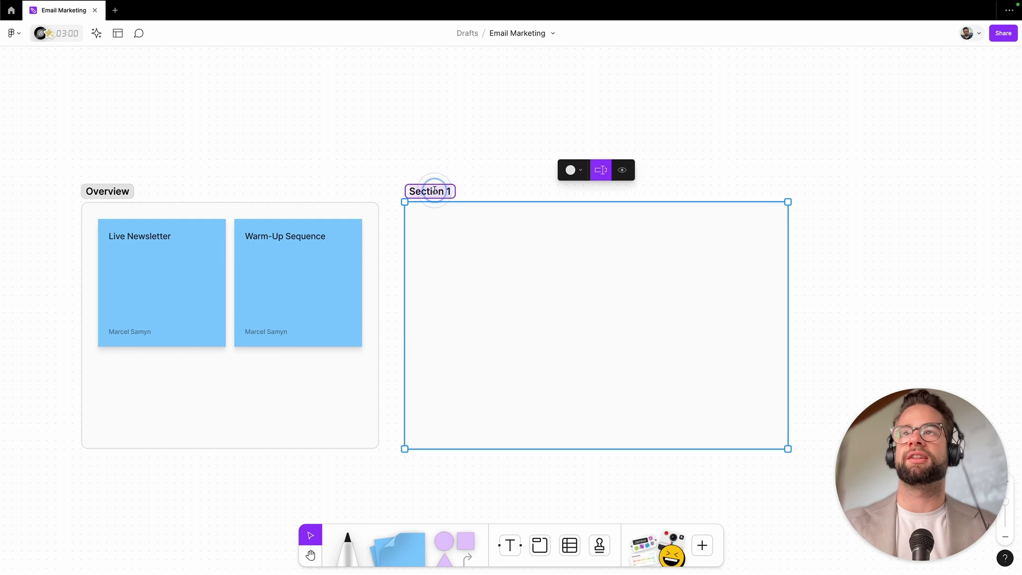
{"action": "type", "text": "What do we ta"}
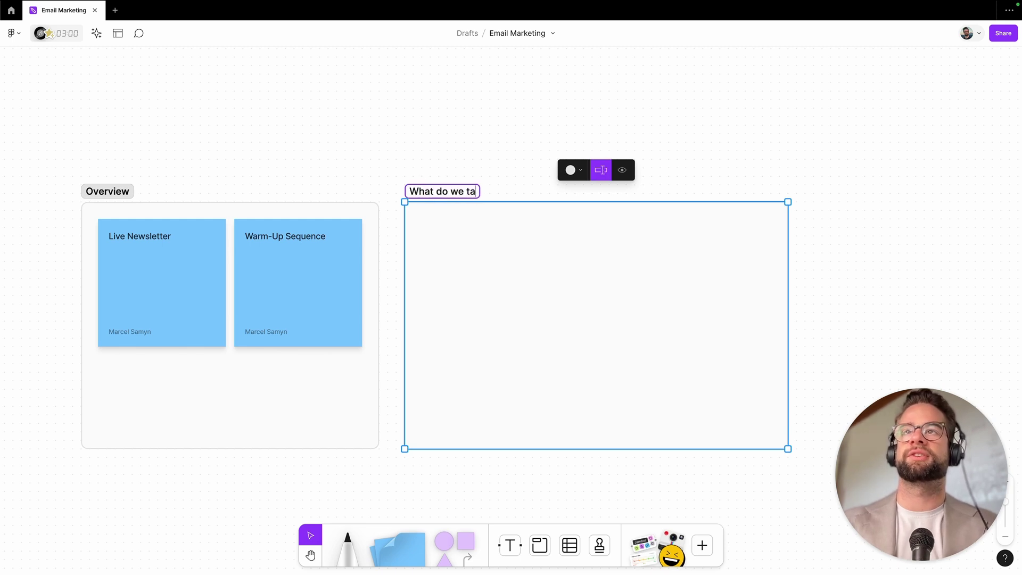
{"action": "type", "text": "lk about?"}
{"action": "key", "text": "Return"}
Add a sticky reading 'Chain of Beliefs: what do people need to believe so that buying from me is OBVIOUS'
{"action": "key", "text": "s"}
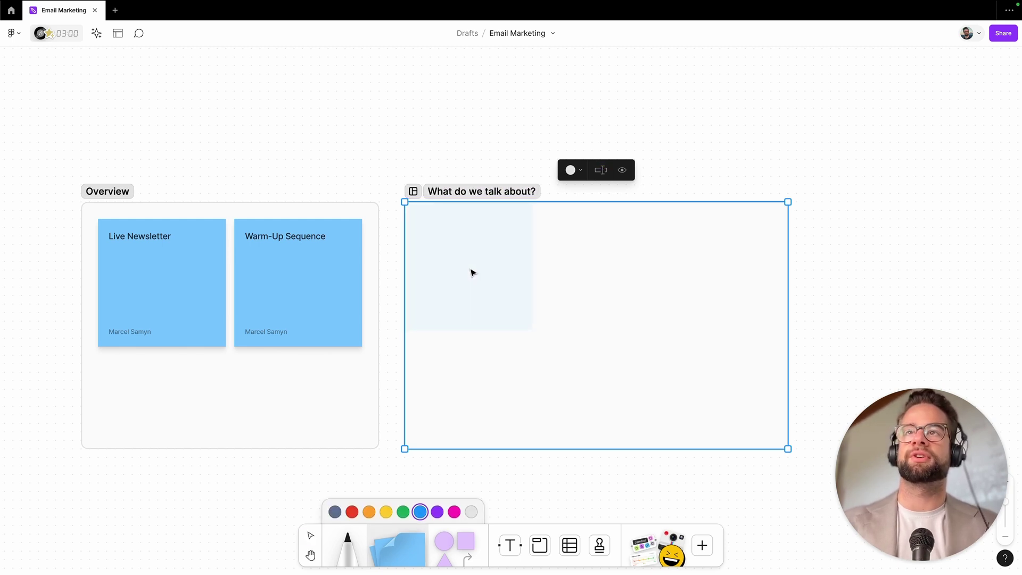
{"action": "left_click", "coordinate": [484, 286]}
{"action": "type", "text": "Chain "}
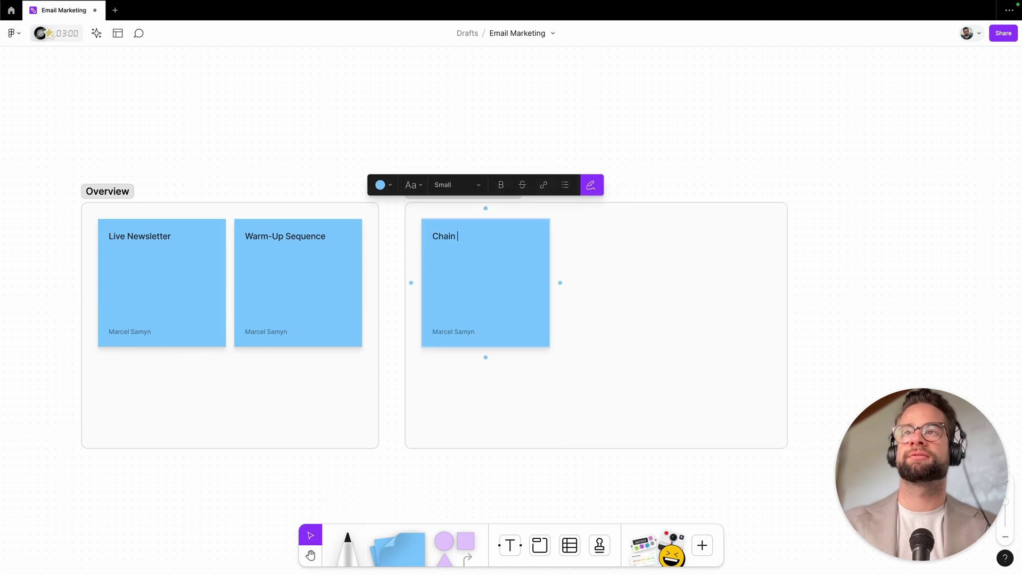
{"action": "type", "text": "of Beliefs: wha"}
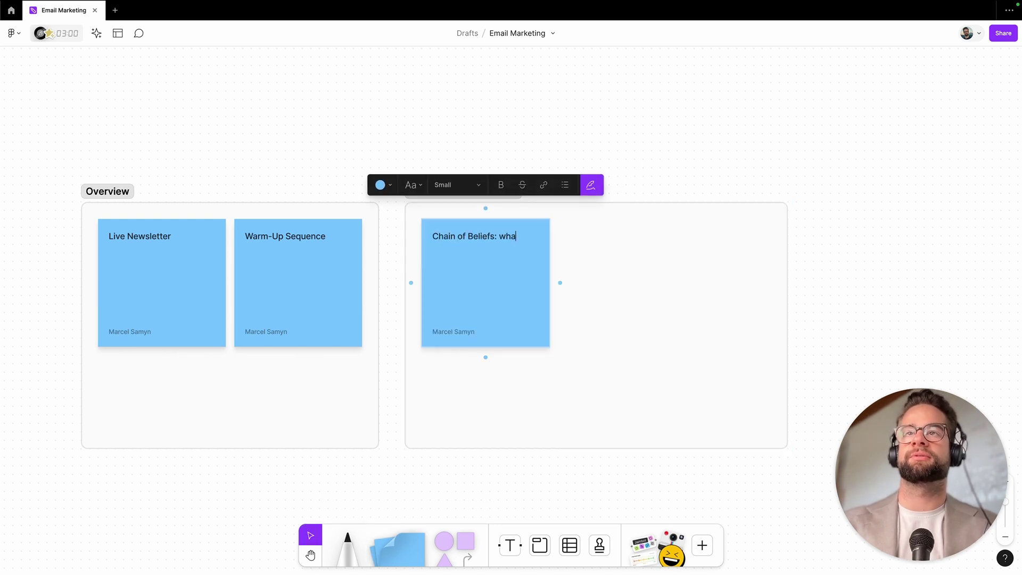
{"action": "type", "text": "t do peopel wha"}
{"action": "key", "text": "BackSpace"}
{"action": "key", "text": "BackSpace"}
{"action": "key", "text": "BackSpace"}
{"action": "key", "text": "BackSpace"}
{"action": "key", "text": "BackSpace"}
{"action": "key", "text": "BackSpace"}
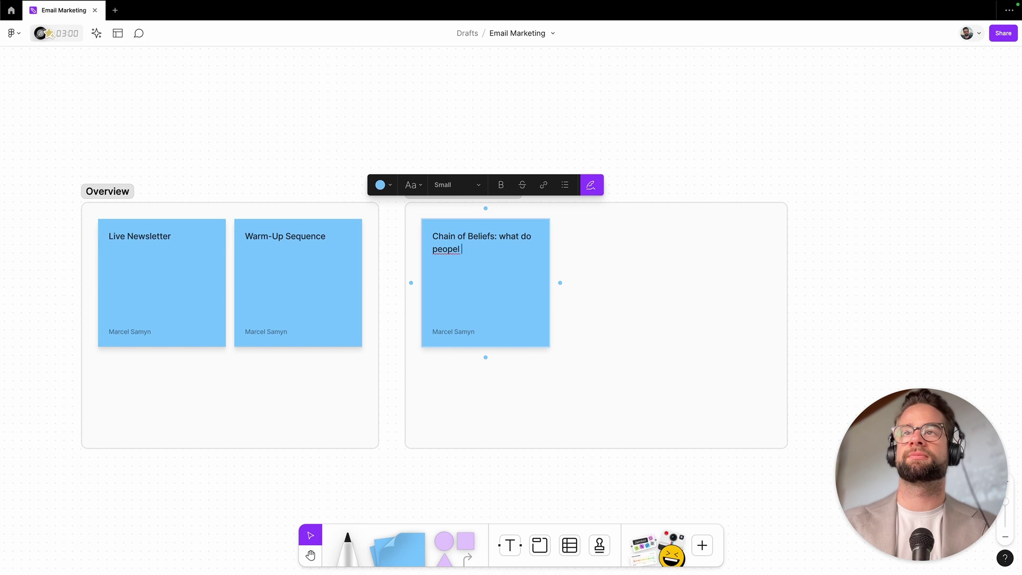
{"action": "type", "text": "le need to beli"}
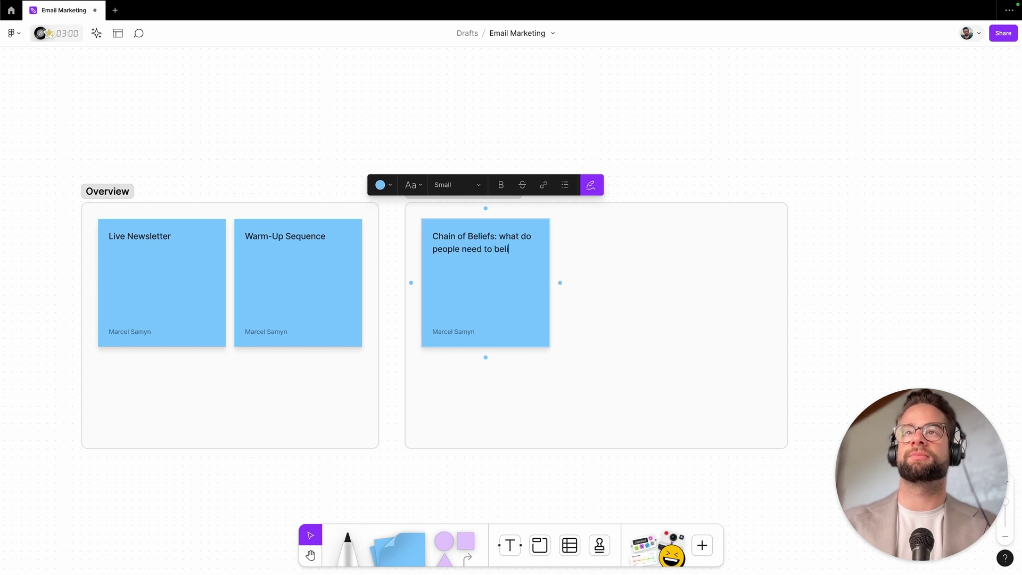
{"action": "type", "text": "eve so that b"}
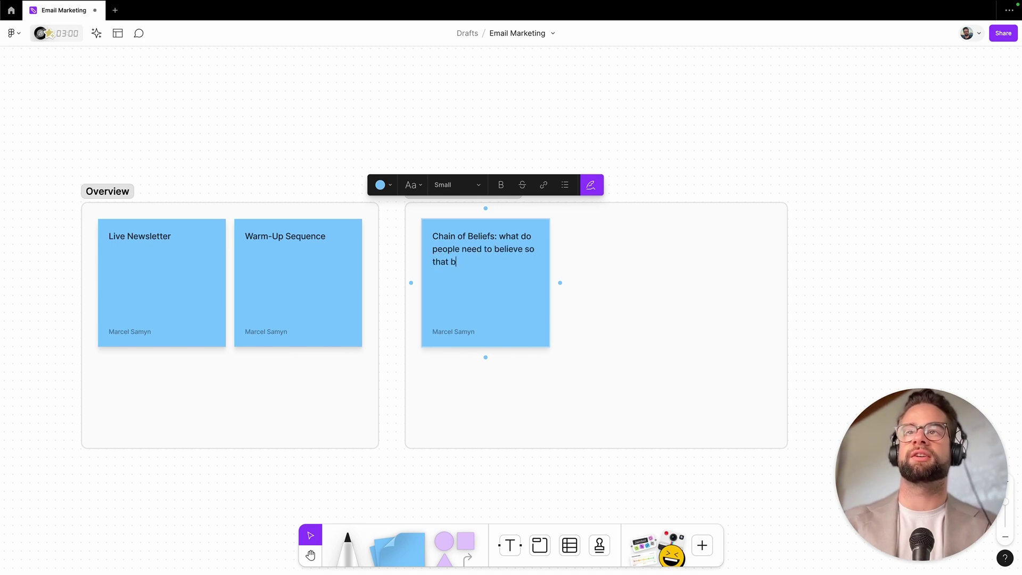
{"action": "type", "text": "uying from me is "}
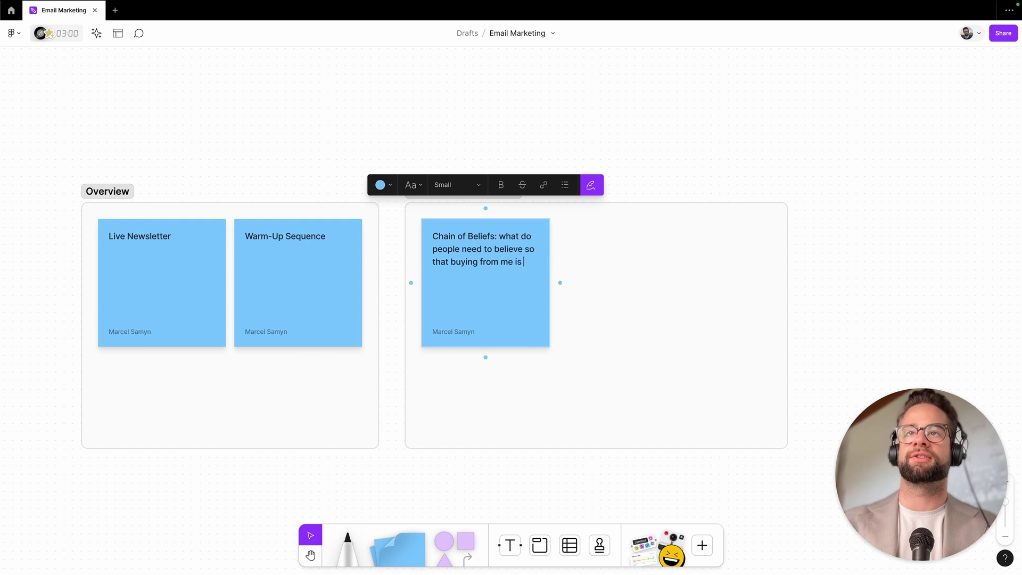
{"action": "type", "text": "OBIOUS"}
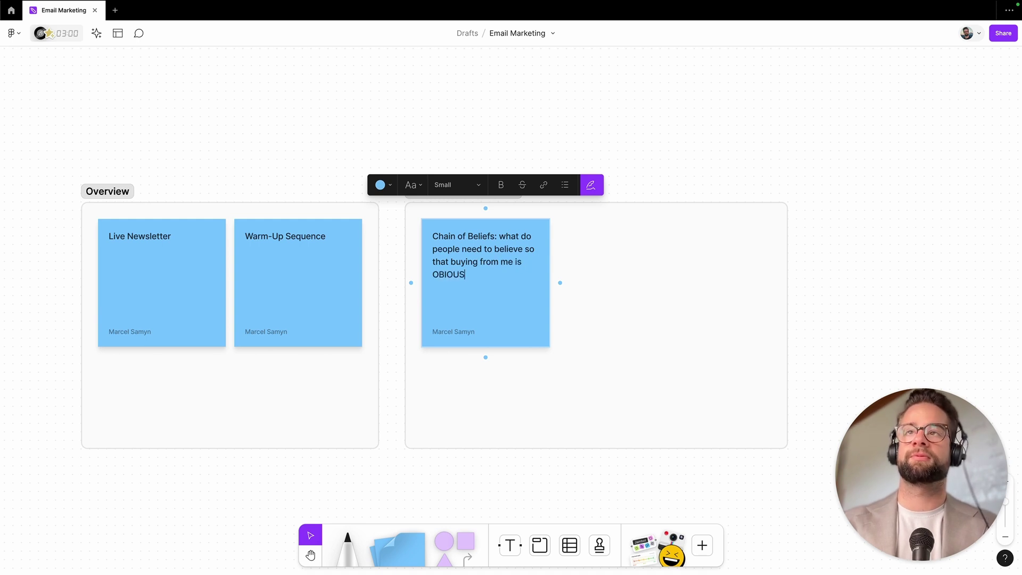
{"action": "key", "text": "Left"}
{"action": "key", "text": "Left"}
{"action": "key", "text": "Left"}
{"action": "key", "text": "Left"}
{"action": "type", "text": "V"}
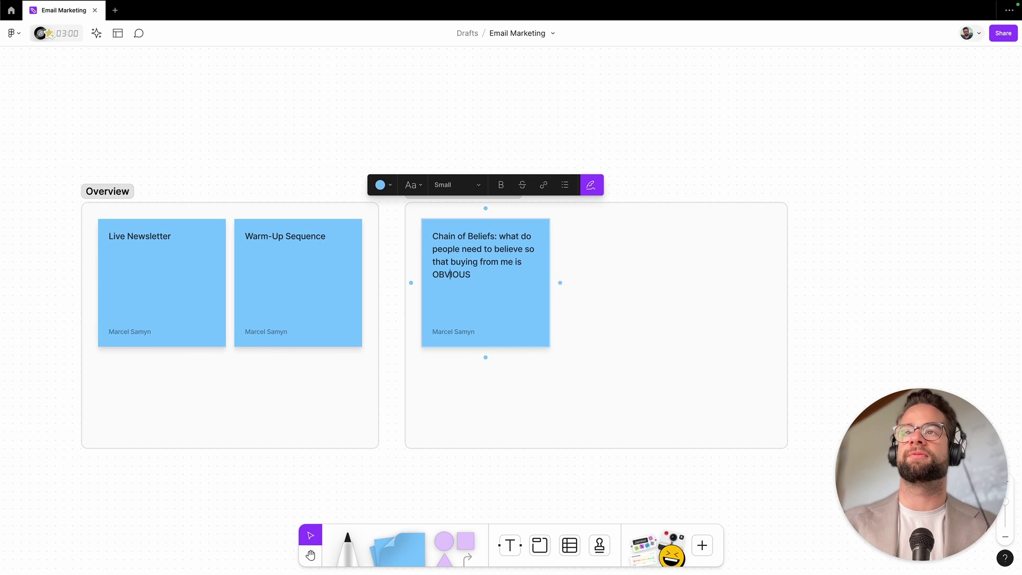
{"action": "left_click", "coordinate": [629, 333]}
Add a sticky reading 'What are the big ideas or big concepts that are unique to my business'
{"action": "key", "text": "s"}
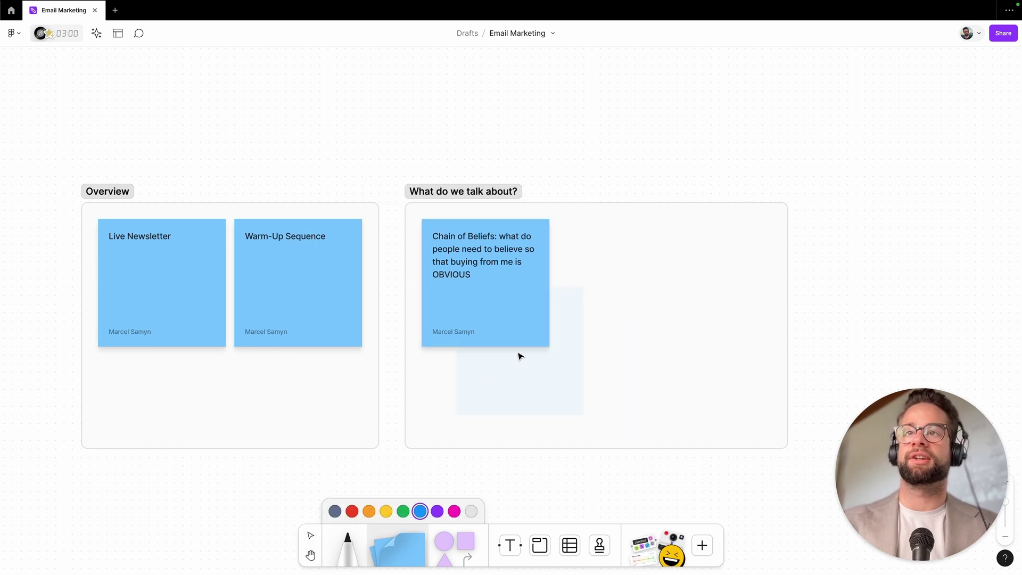
{"action": "left_click", "coordinate": [520, 355]}
{"action": "type", "text": "What are the"}
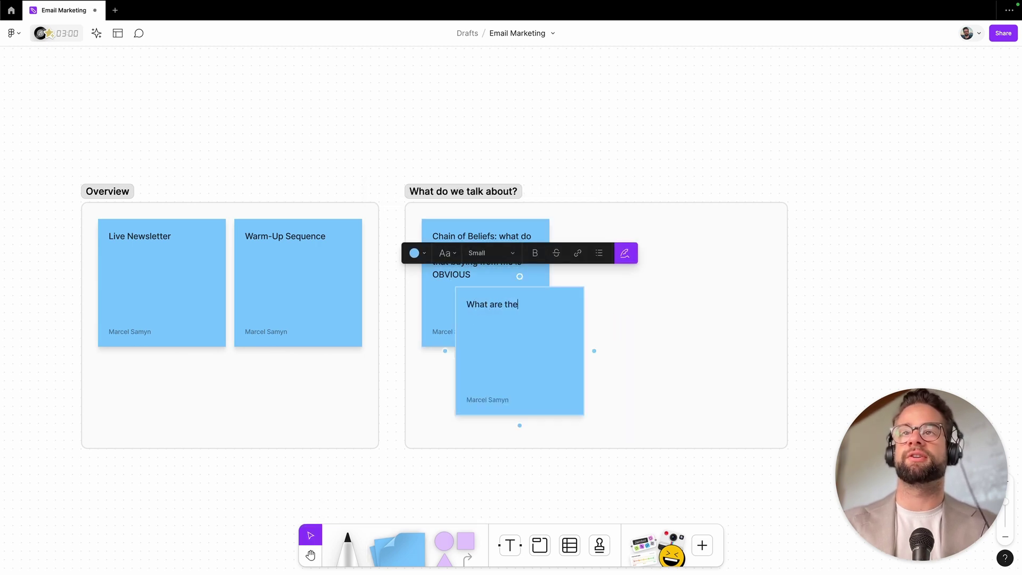
{"action": "type", "text": "big ideas or"}
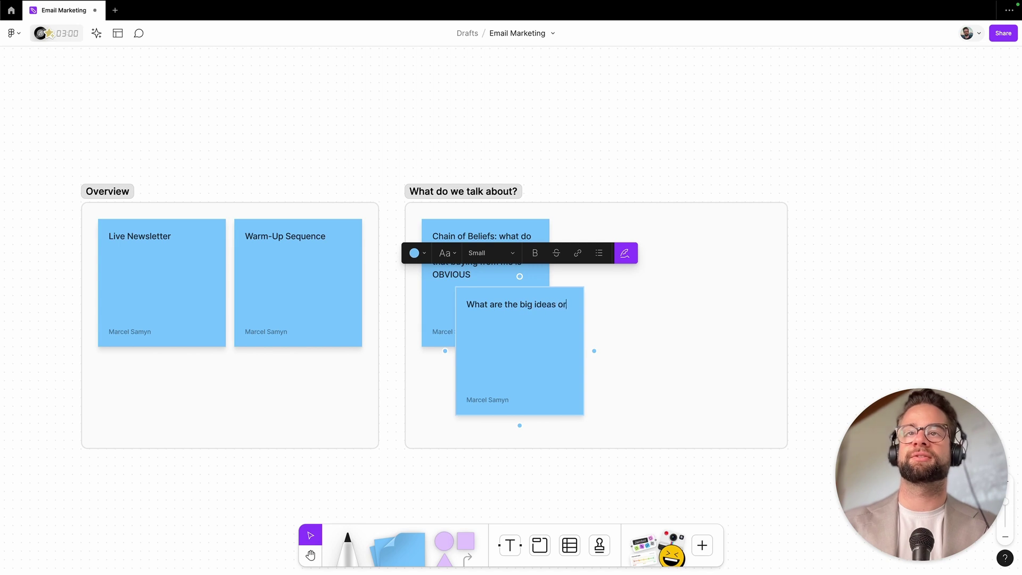
{"action": "type", "text": " big concepts that"}
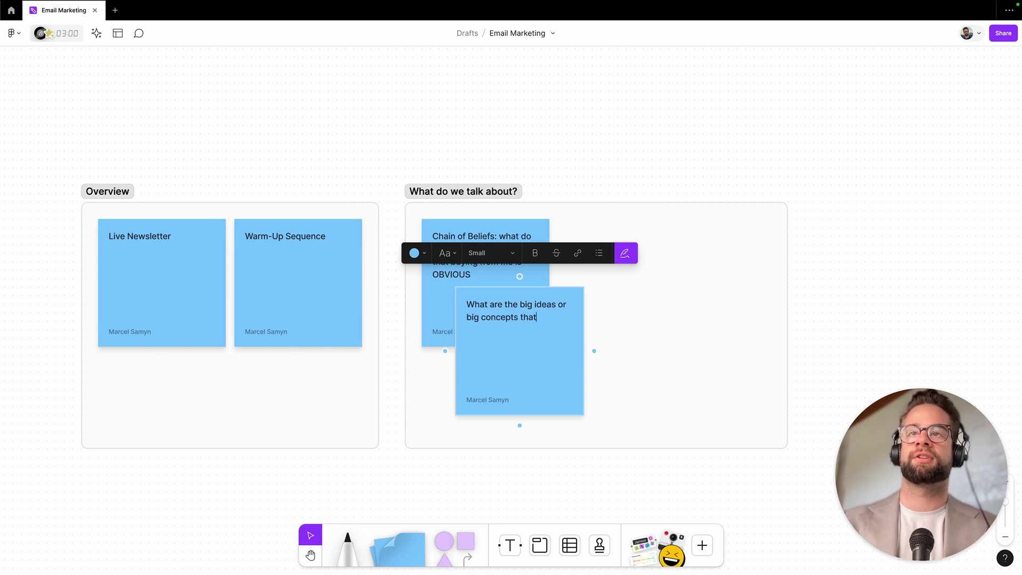
{"action": "type", "text": " are unique to m"}
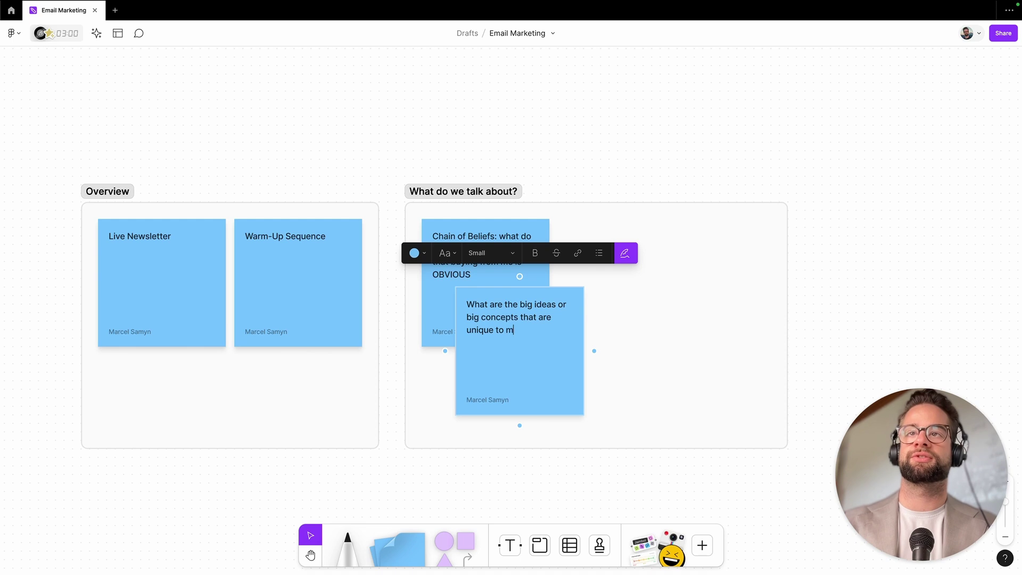
{"action": "type", "text": "y business"}
{"action": "left_click", "coordinate": [707, 368]}
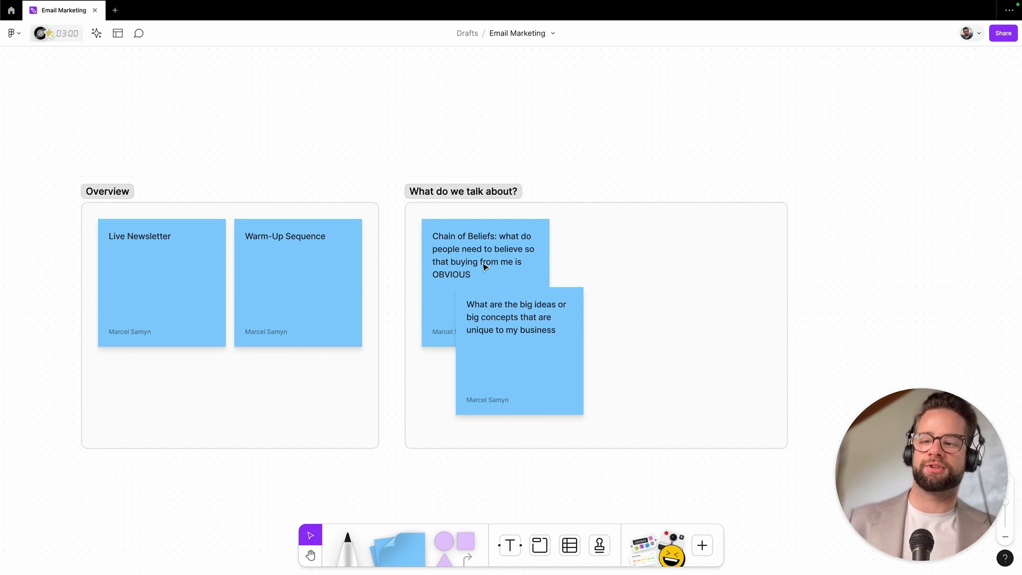
Select each sticky note in turn, then the What do we talk about? section
{"action": "left_click", "coordinate": [328, 281]}
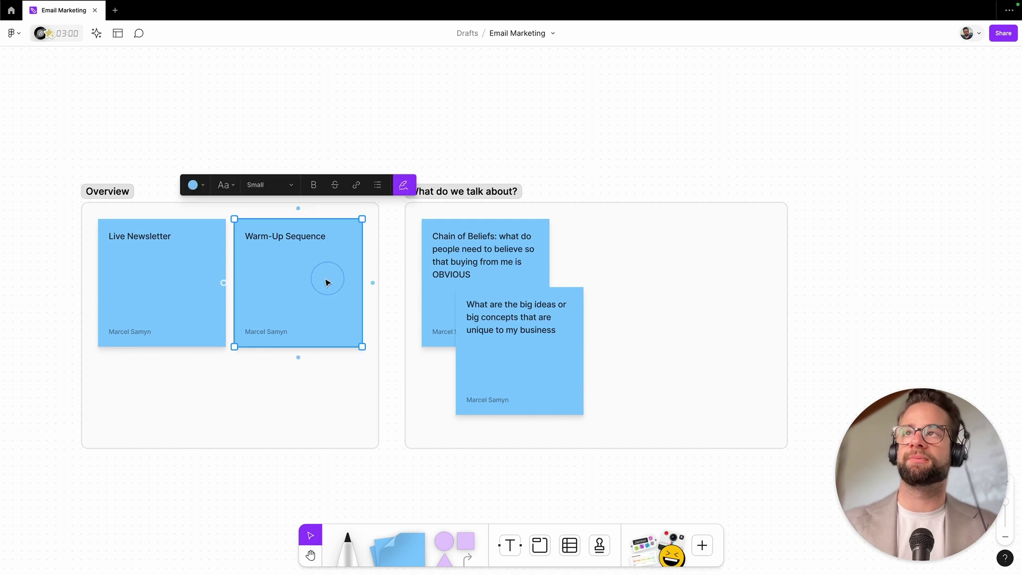
{"action": "left_click", "coordinate": [164, 284]}
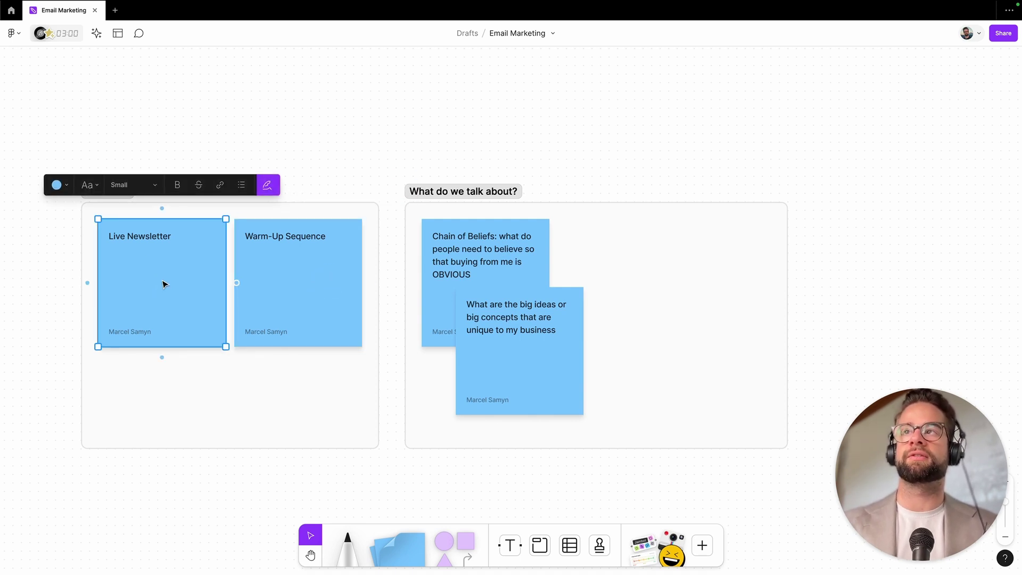
{"action": "left_click", "coordinate": [548, 341]}
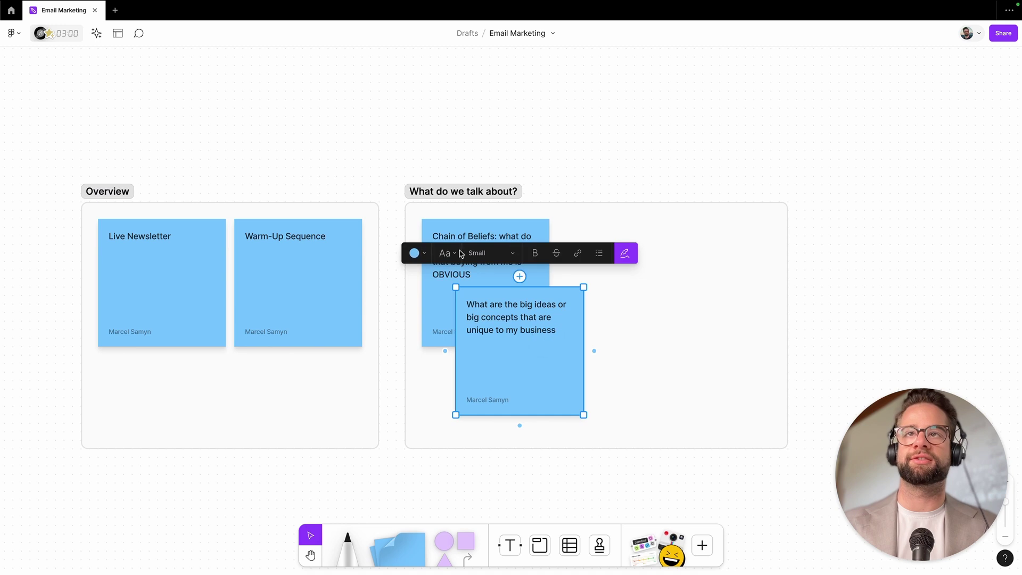
{"action": "left_click", "coordinate": [437, 283]}
{"action": "left_click", "coordinate": [184, 309]}
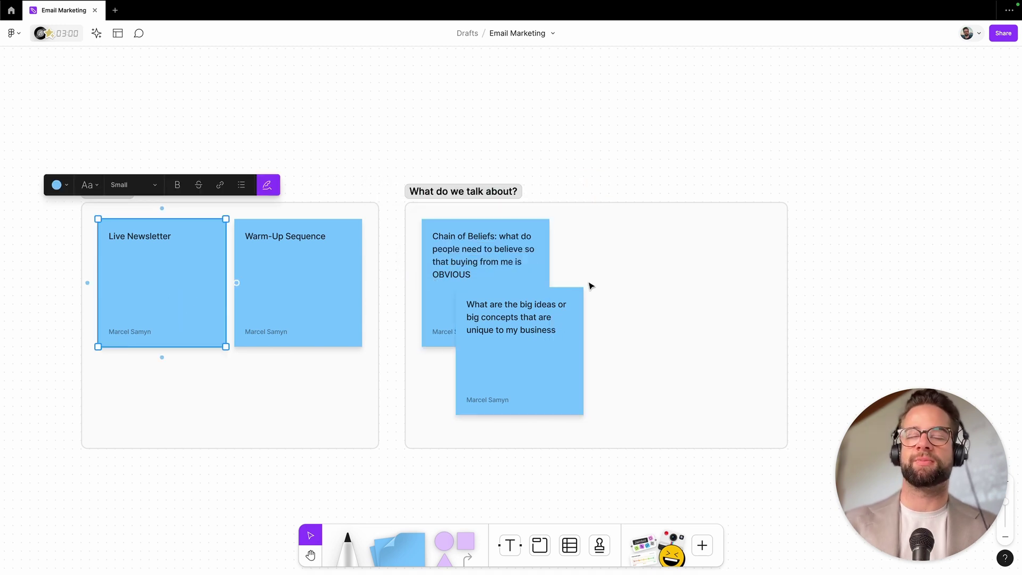
{"action": "left_click", "coordinate": [636, 268]}
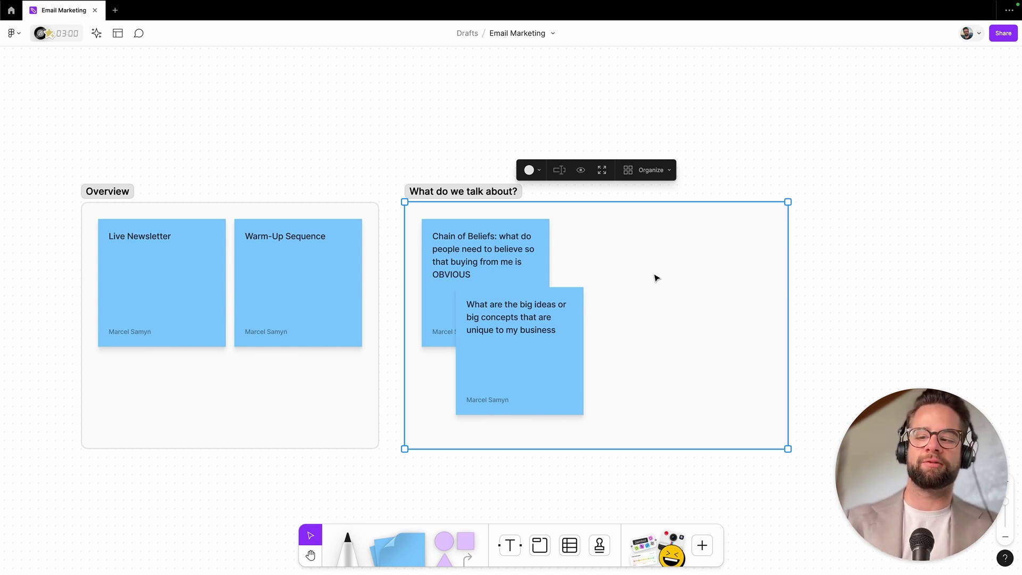
Place a 'Seinfeld emails' sticky on the right side of the What do we talk about? section
{"action": "key", "text": "s"}
{"action": "left_click", "coordinate": [683, 289]}
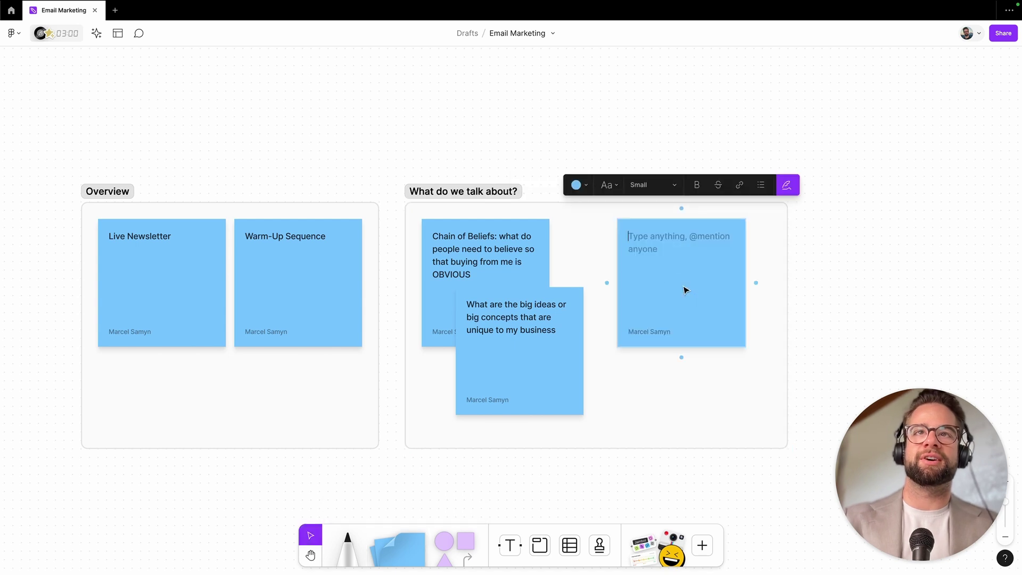
{"action": "type", "text": "Seinfeld emails"}
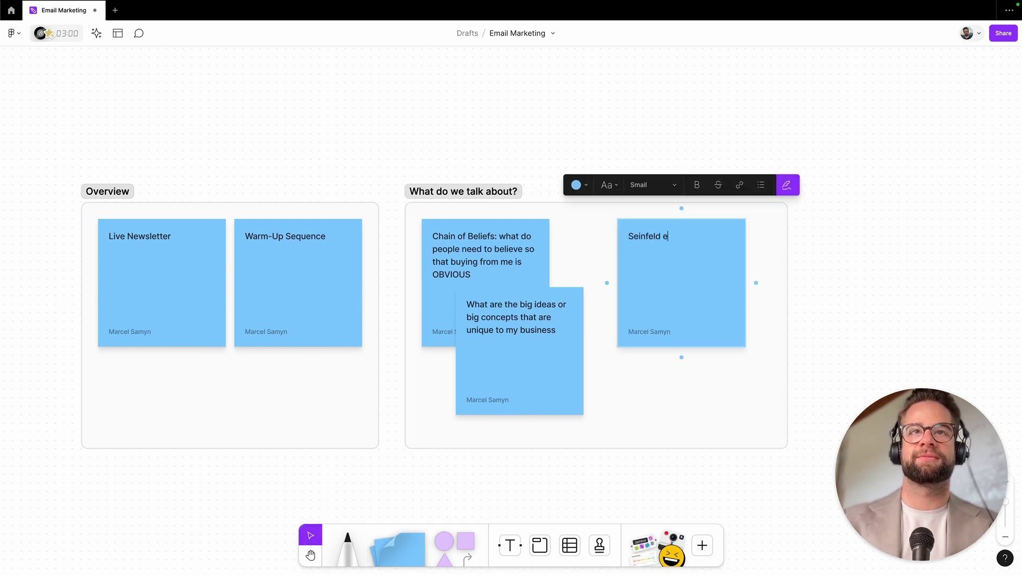
{"action": "left_click", "coordinate": [870, 305]}
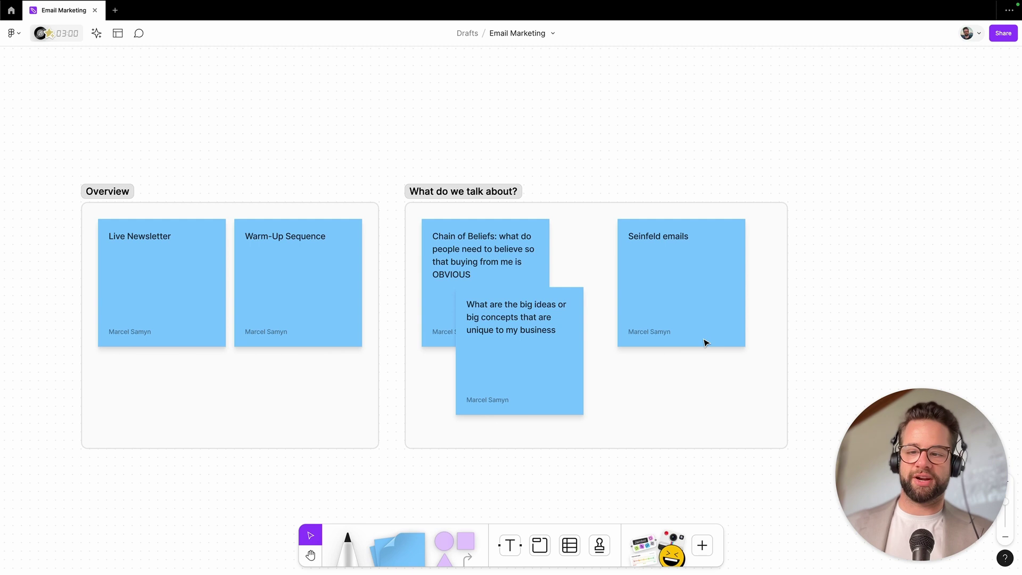
{"action": "left_click", "coordinate": [723, 423]}
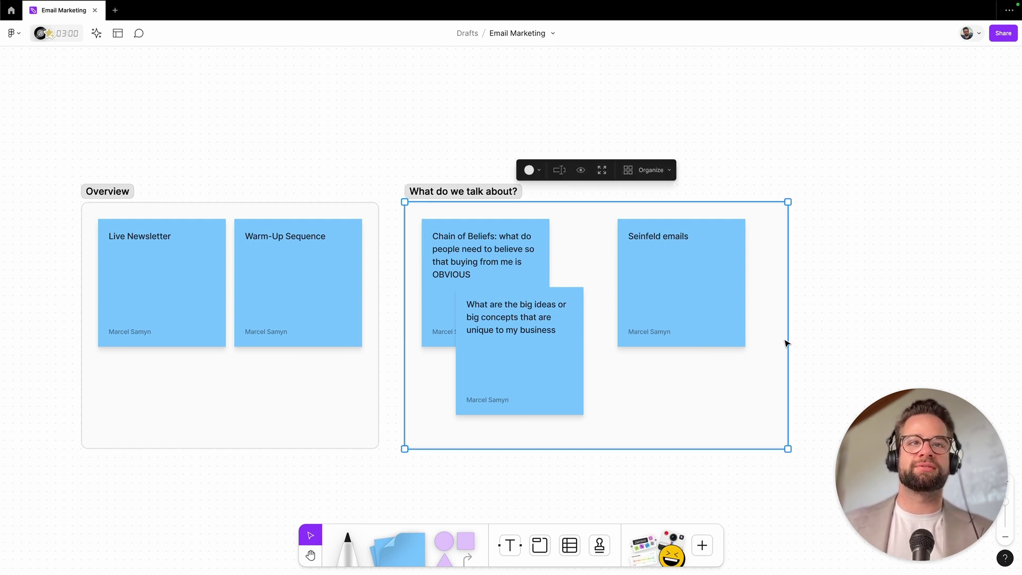
Narrow the What do we talk about? section slightly and scroll down to the empty canvas
{"action": "left_click_drag", "start_coordinate": [786, 338], "coordinate": [767, 339]}
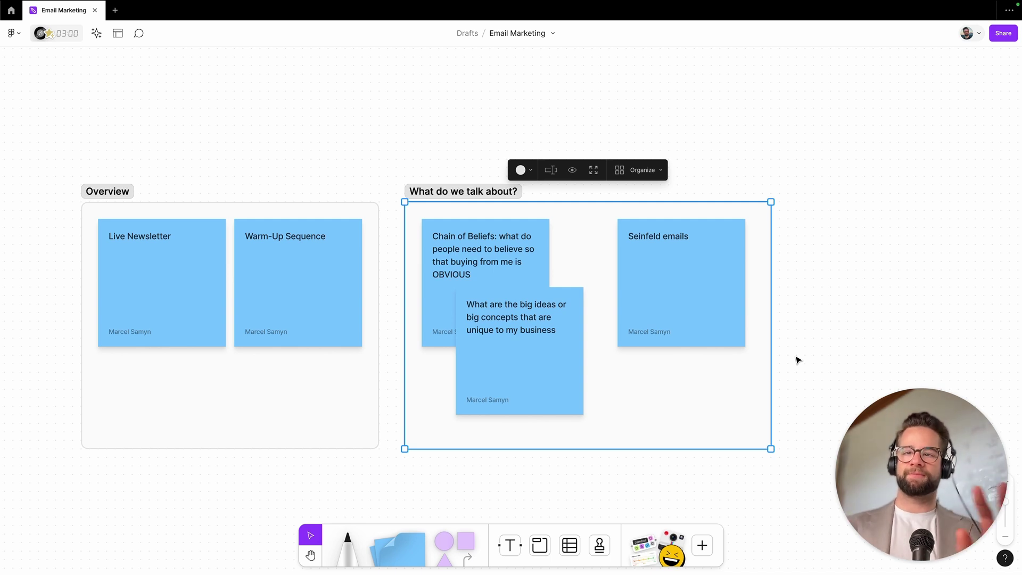
{"action": "scroll", "coordinate": [796, 358], "scroll_direction": "down", "scroll_amount": 3}
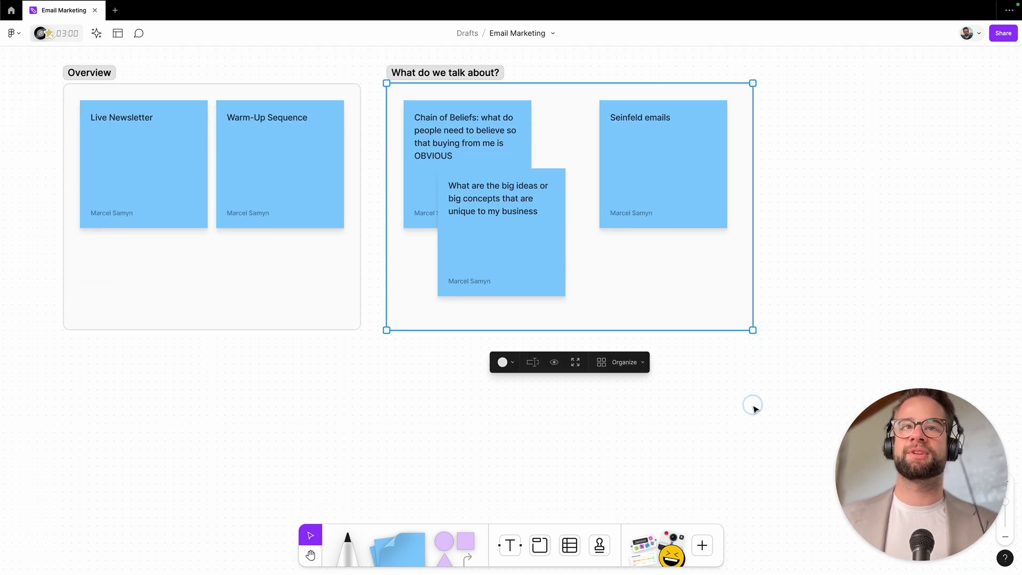
{"action": "scroll", "coordinate": [753, 408], "scroll_direction": "down", "scroll_amount": 5}
{"action": "scroll", "coordinate": [724, 402], "scroll_direction": "up", "scroll_amount": 2}
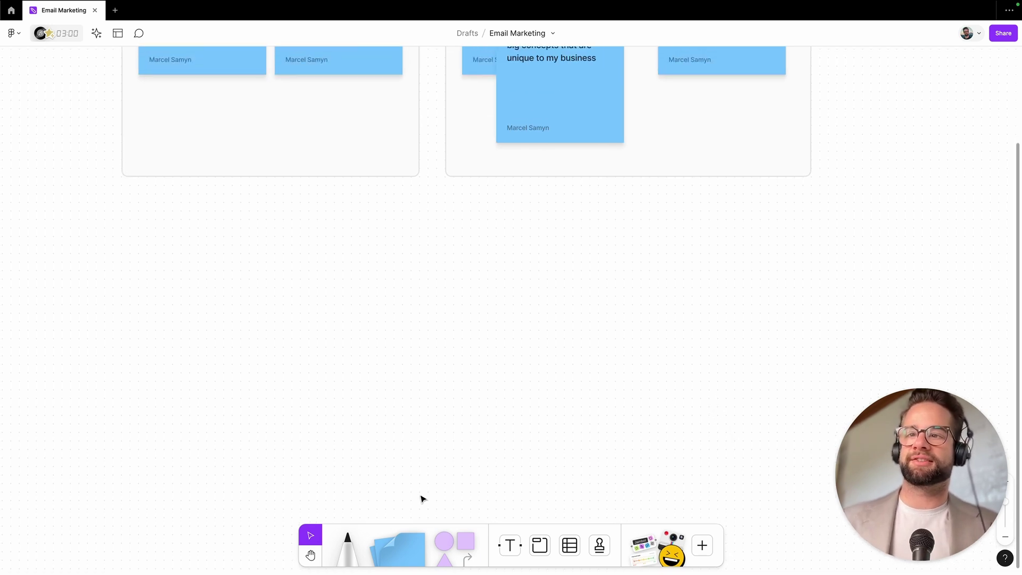
{"action": "left_click", "coordinate": [465, 542]}
Draw a rectangle labelled 'Email List' below the sections and move it right
{"action": "left_click_drag", "start_coordinate": [265, 278], "coordinate": [437, 364]}
{"action": "type", "text": "Email List"}
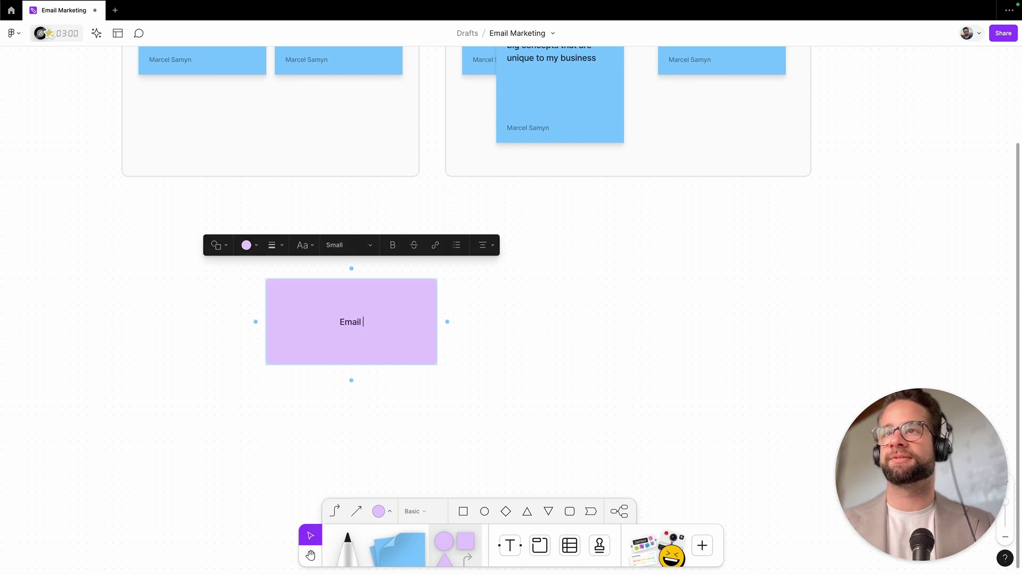
{"action": "left_click", "coordinate": [499, 328]}
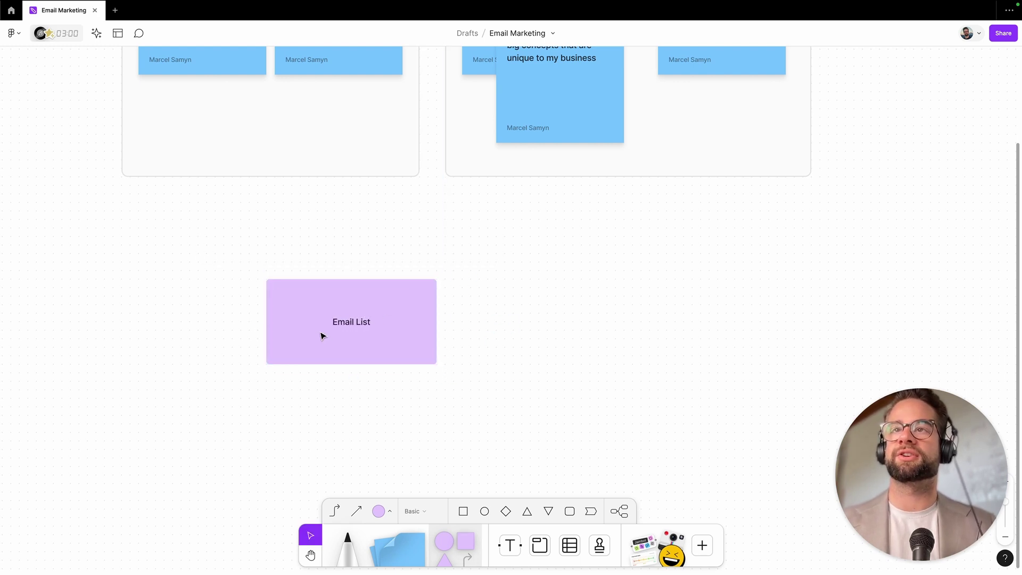
{"action": "left_click_drag", "start_coordinate": [321, 335], "coordinate": [535, 330]}
{"action": "left_click", "coordinate": [369, 297]}
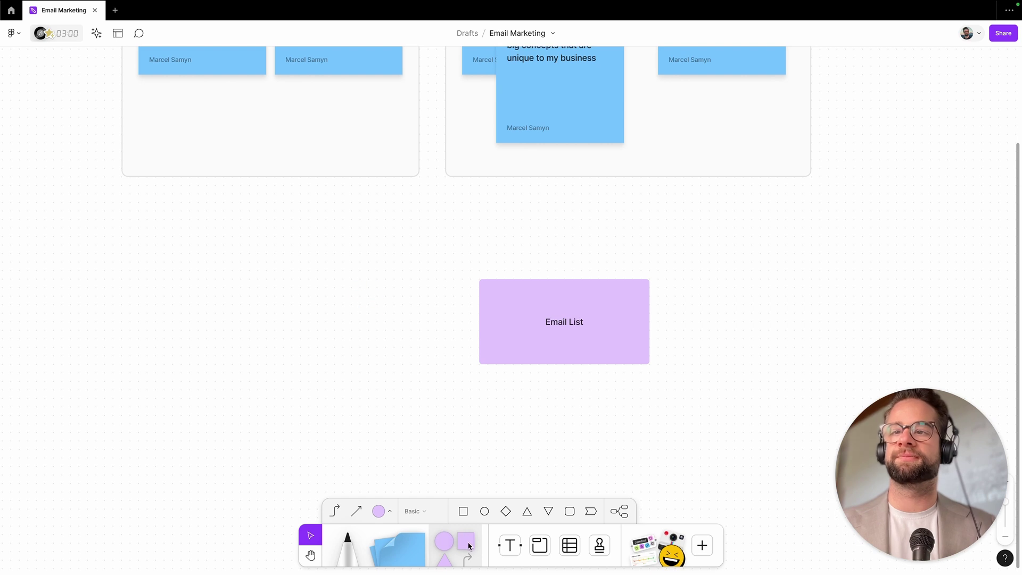
{"action": "left_click_drag", "start_coordinate": [236, 258], "coordinate": [381, 330]}
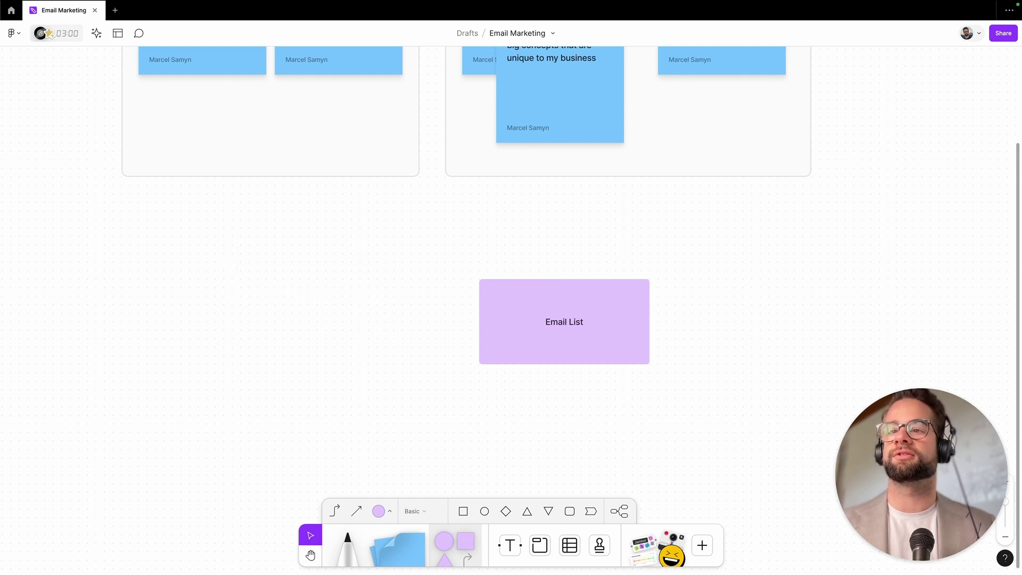
Draw a 'Live' rectangle to the left of the Email List box
{"action": "left_click", "coordinate": [463, 534]}
{"action": "left_click_drag", "start_coordinate": [257, 270], "coordinate": [378, 321]}
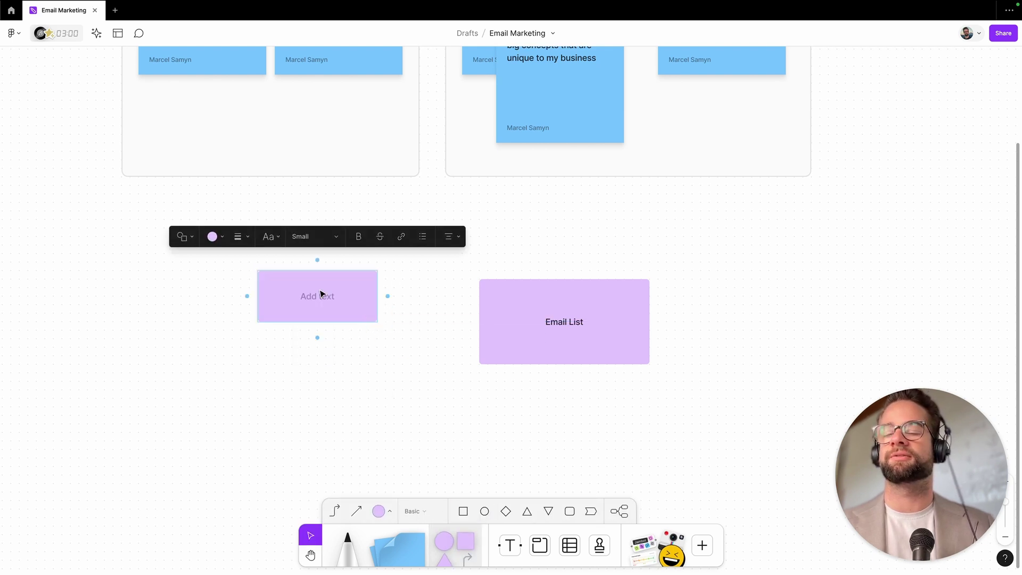
{"action": "type", "text": "Live"}
{"action": "left_click", "coordinate": [356, 409]}
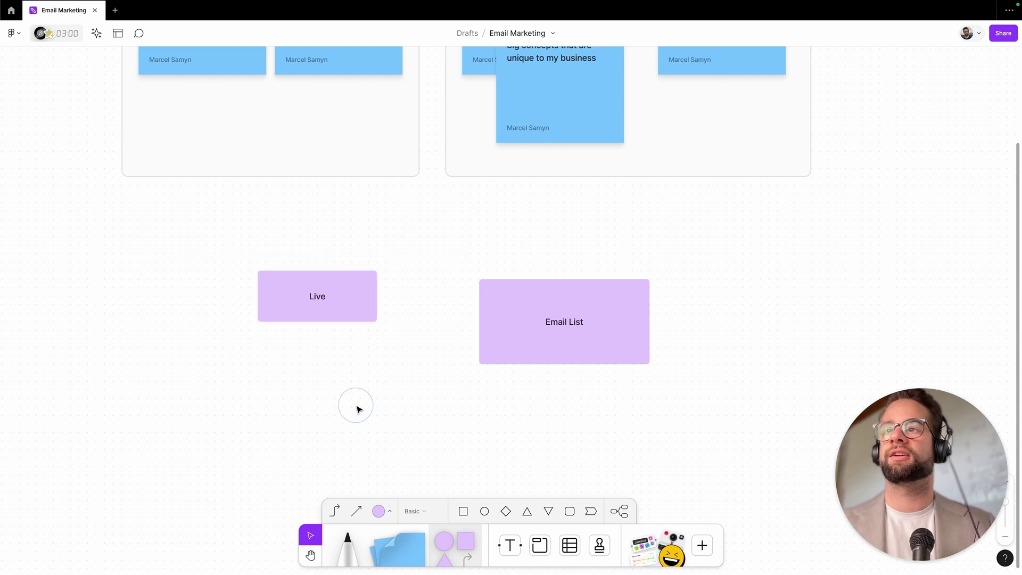
Draw a 'Sequence' rectangle below Live and spread the two boxes further apart
{"action": "key", "text": "r"}
{"action": "left_click_drag", "start_coordinate": [261, 339], "coordinate": [374, 386]}
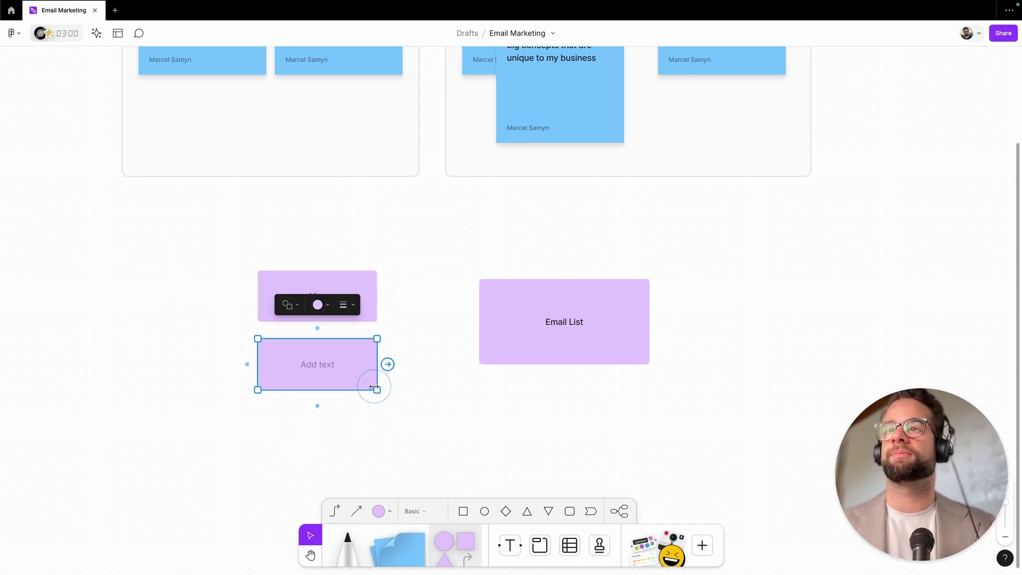
{"action": "left_click", "coordinate": [318, 365]}
{"action": "type", "text": "Sequence"}
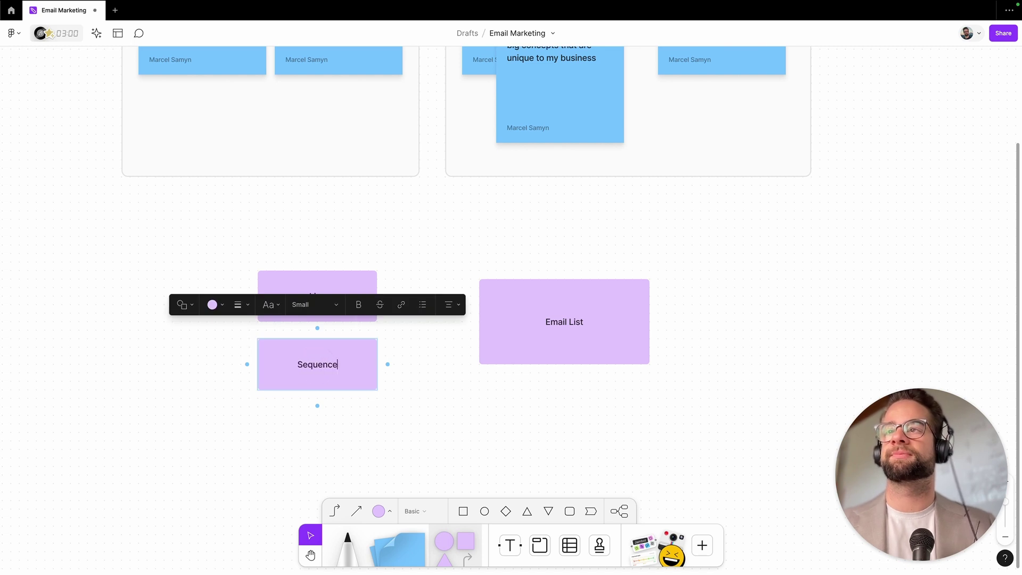
{"action": "left_click", "coordinate": [484, 436]}
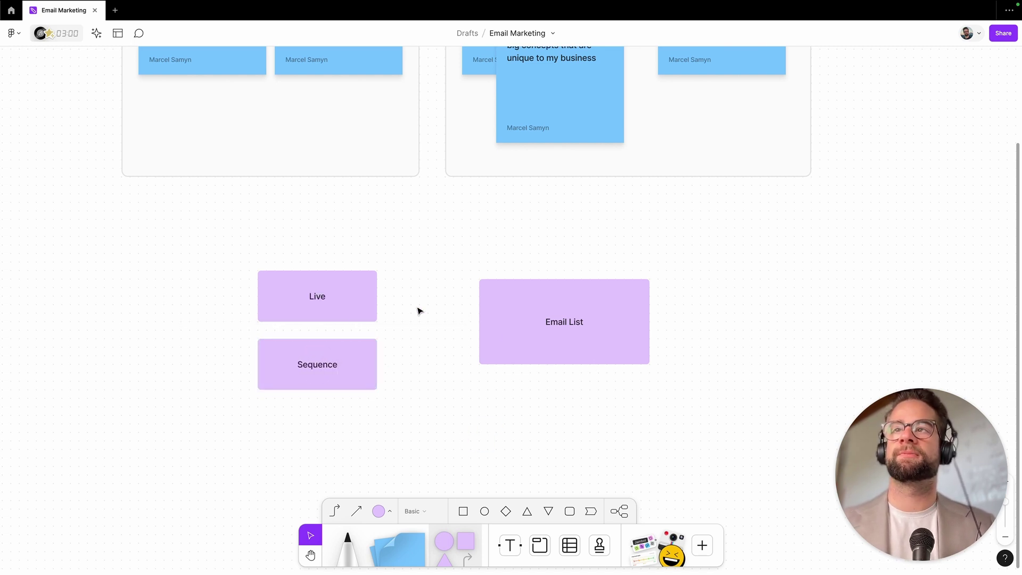
{"action": "left_click_drag", "start_coordinate": [327, 306], "coordinate": [328, 264]}
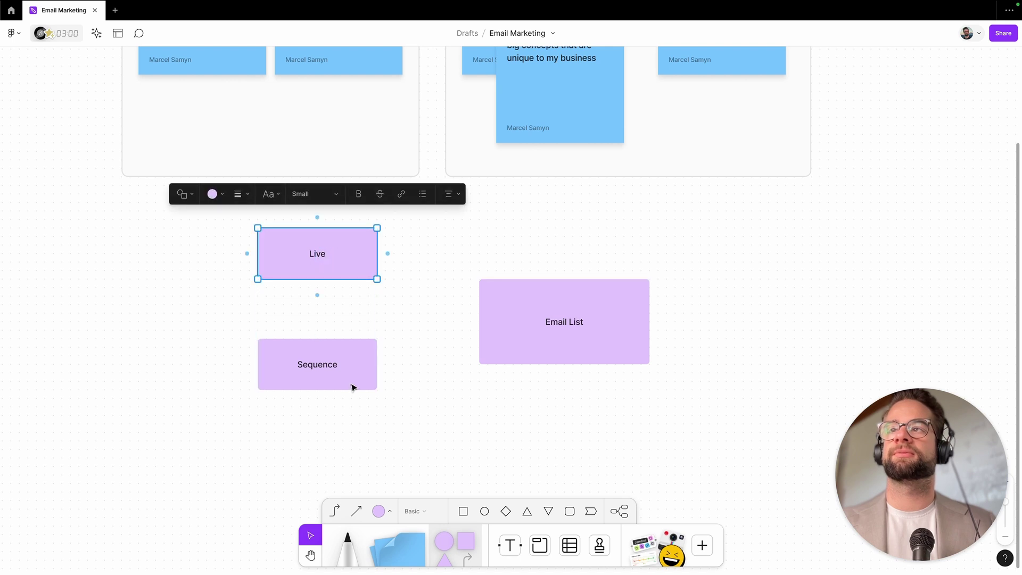
{"action": "left_click_drag", "start_coordinate": [354, 386], "coordinate": [354, 395]}
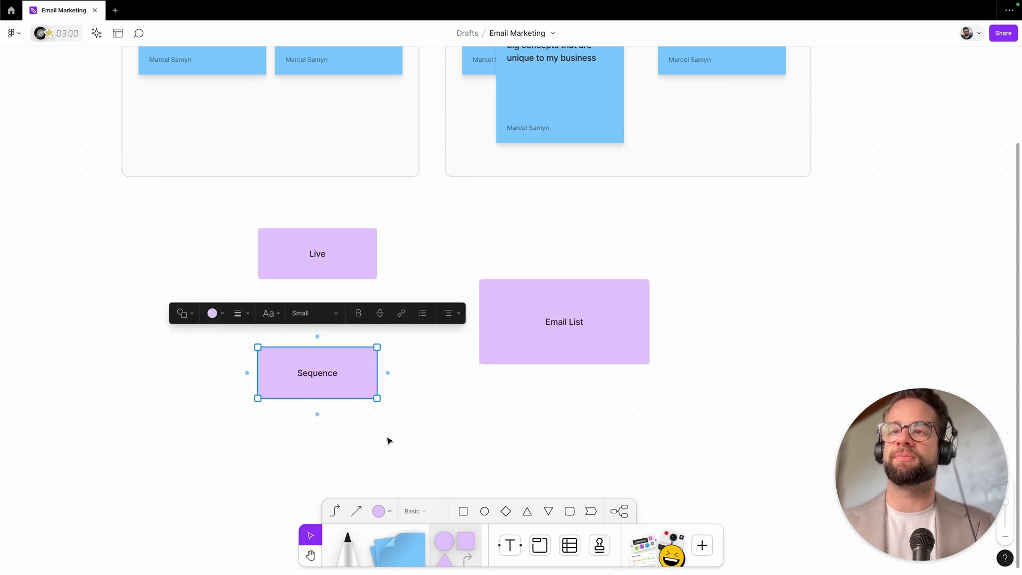
{"action": "scroll", "coordinate": [394, 463], "scroll_direction": "left", "scroll_amount": 5}
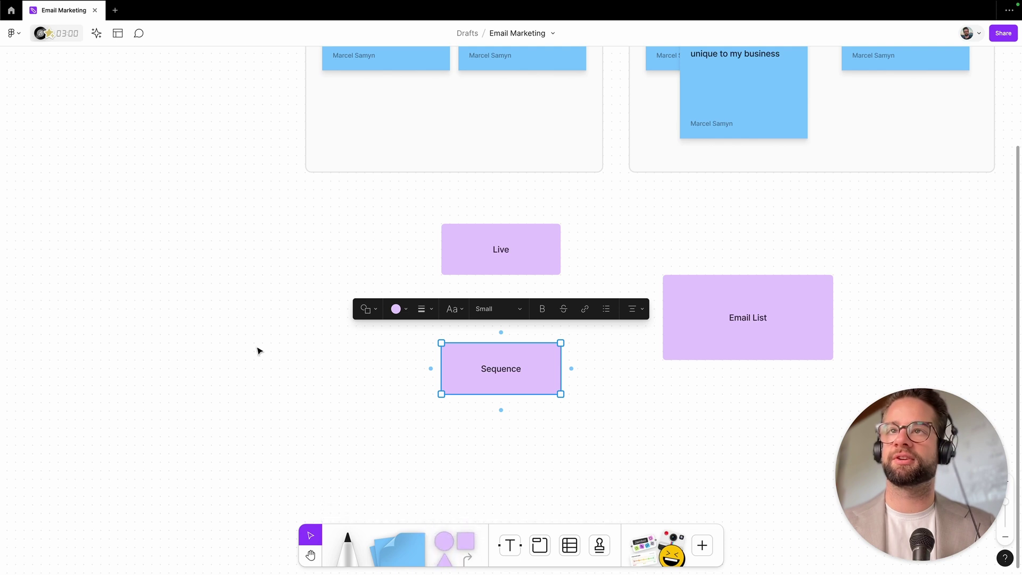
Draw a purple circle left of Sequence labelled 'New person signs up'
{"action": "left_click_drag", "start_coordinate": [285, 321], "coordinate": [393, 463]}
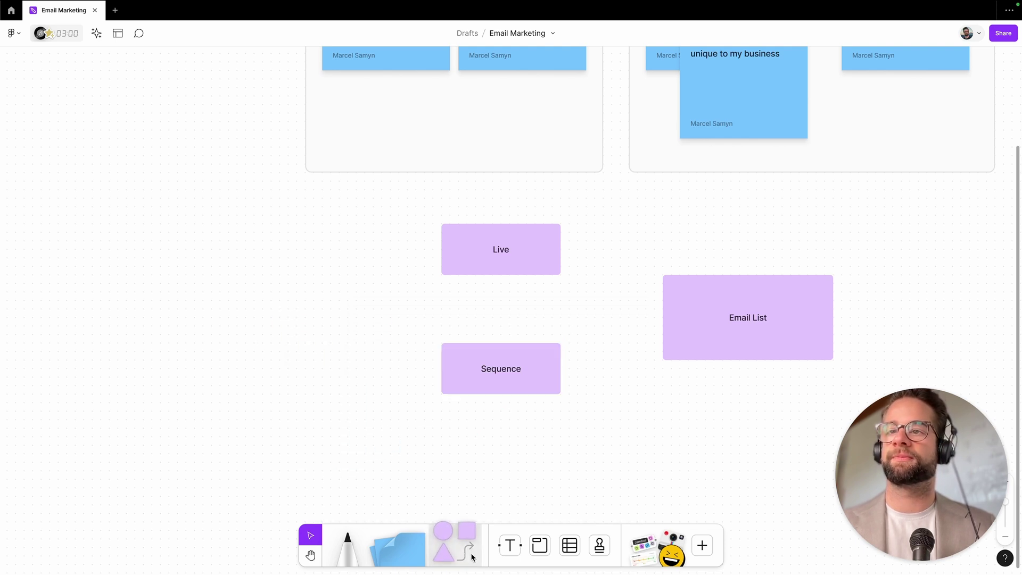
{"action": "left_click", "coordinate": [442, 532]}
{"action": "left_click_drag", "start_coordinate": [296, 326], "coordinate": [382, 411]}
{"action": "type", "text": "New"}
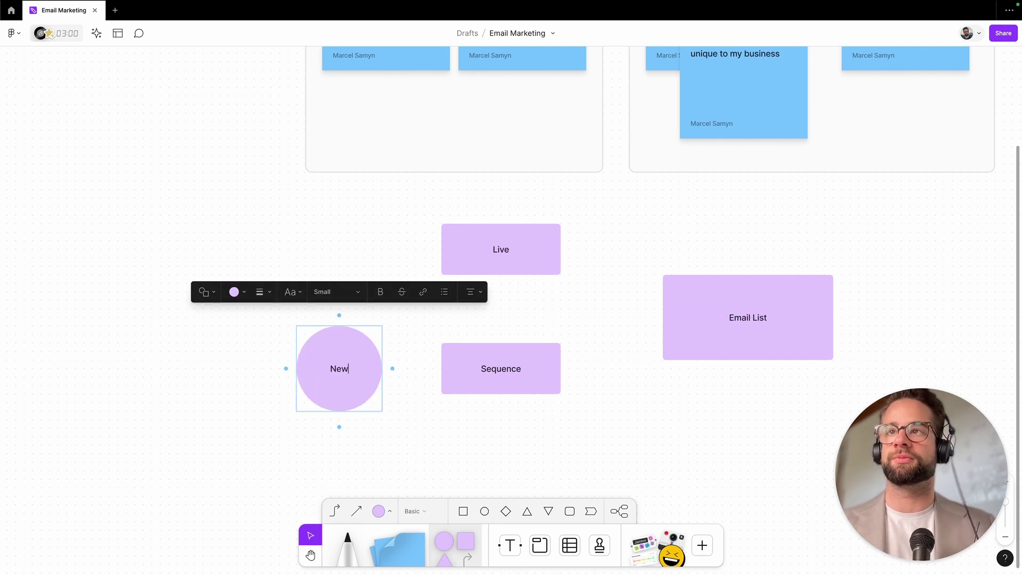
{"action": "type", "text": " person signs up"}
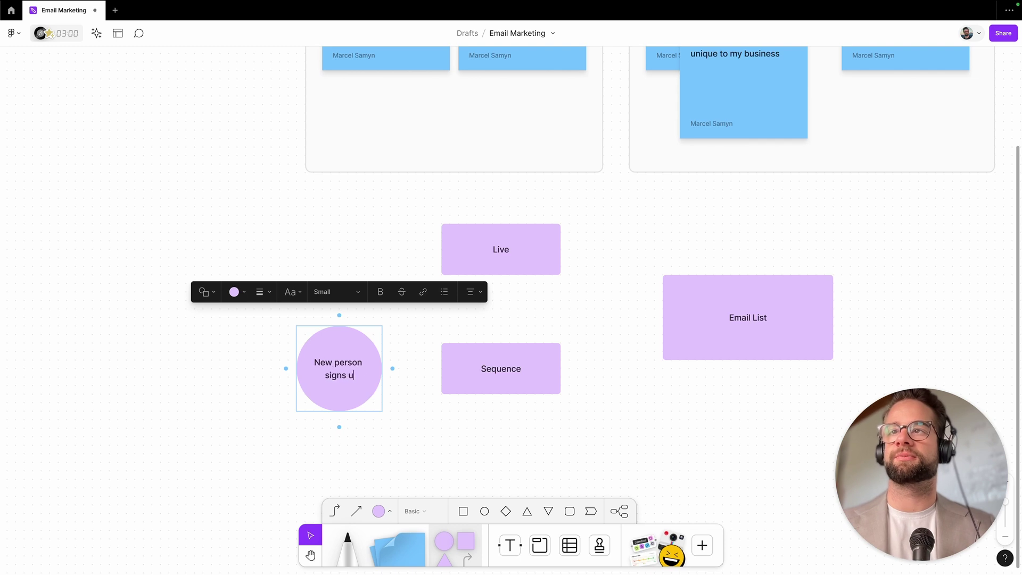
{"action": "left_click", "coordinate": [453, 435]}
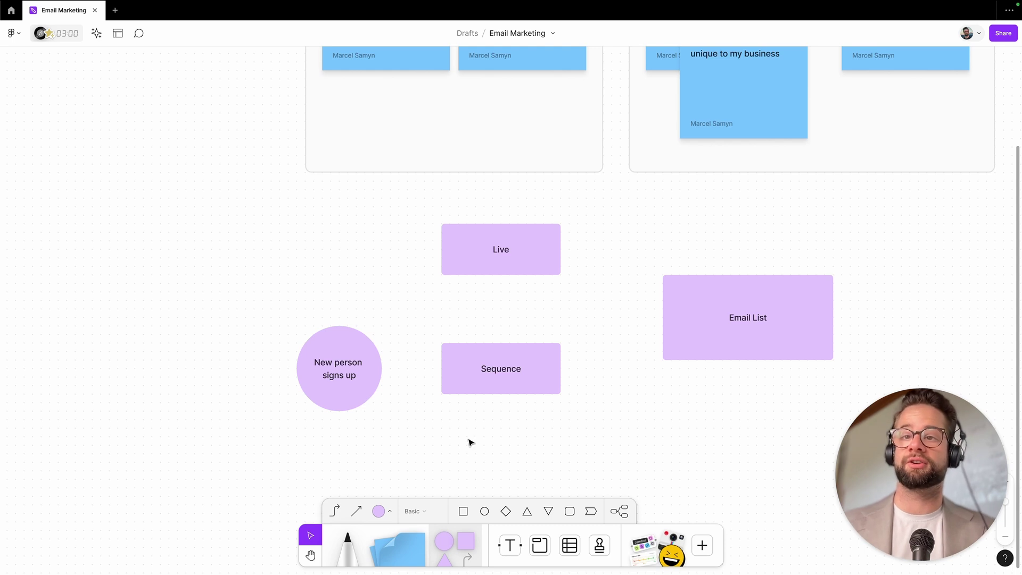
{"action": "left_click", "coordinate": [354, 361]}
Connect the New person signs up circle to Sequence, and Sequence to Email List, with arrows
{"action": "left_click_drag", "start_coordinate": [392, 368], "coordinate": [465, 374]}
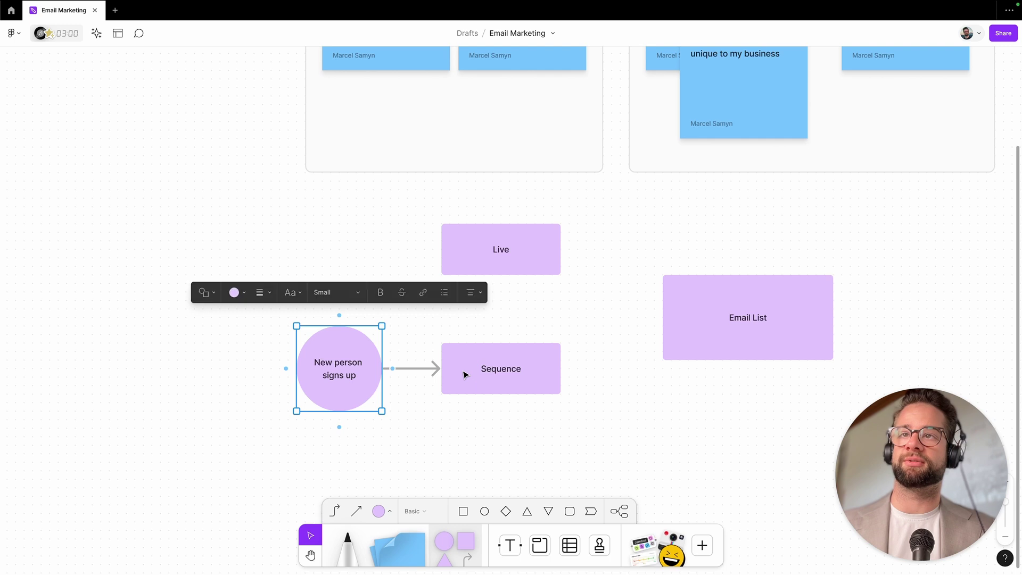
{"action": "left_click", "coordinate": [463, 372]}
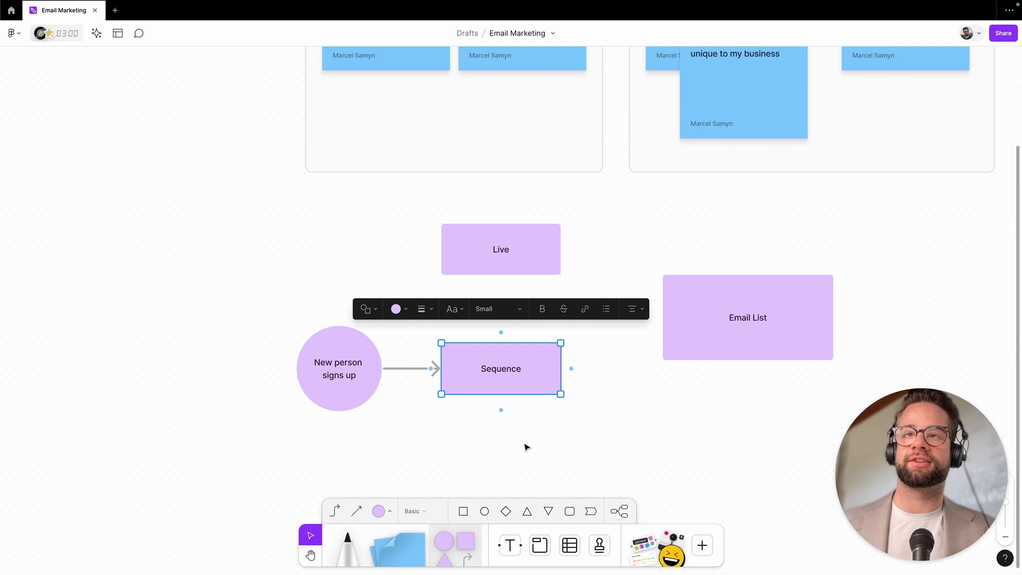
{"action": "left_click", "coordinate": [555, 424]}
{"action": "left_click", "coordinate": [544, 380]}
{"action": "mouse_move", "coordinate": [570, 369]}
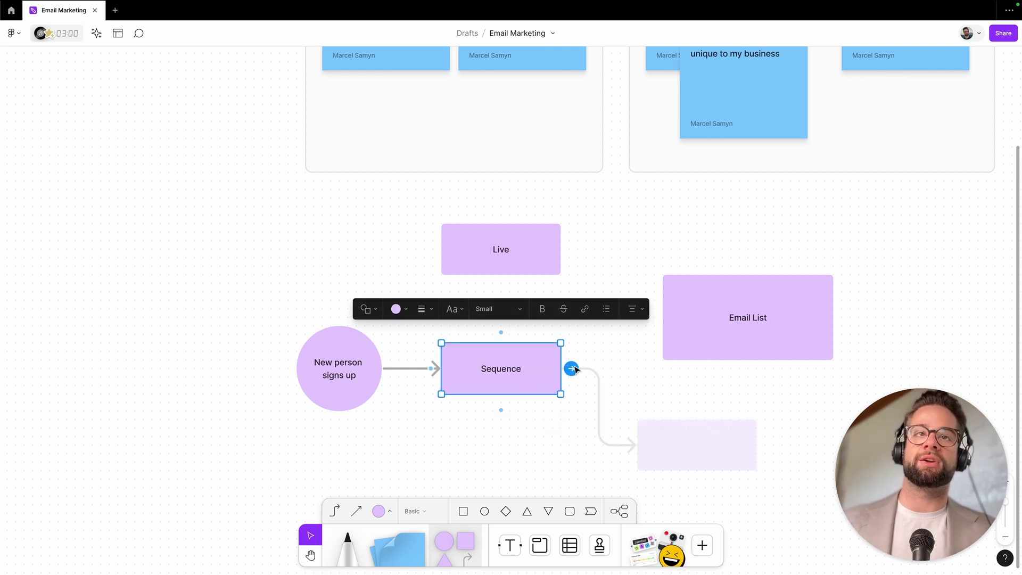
{"action": "left_click_drag", "start_coordinate": [570, 368], "coordinate": [674, 325]}
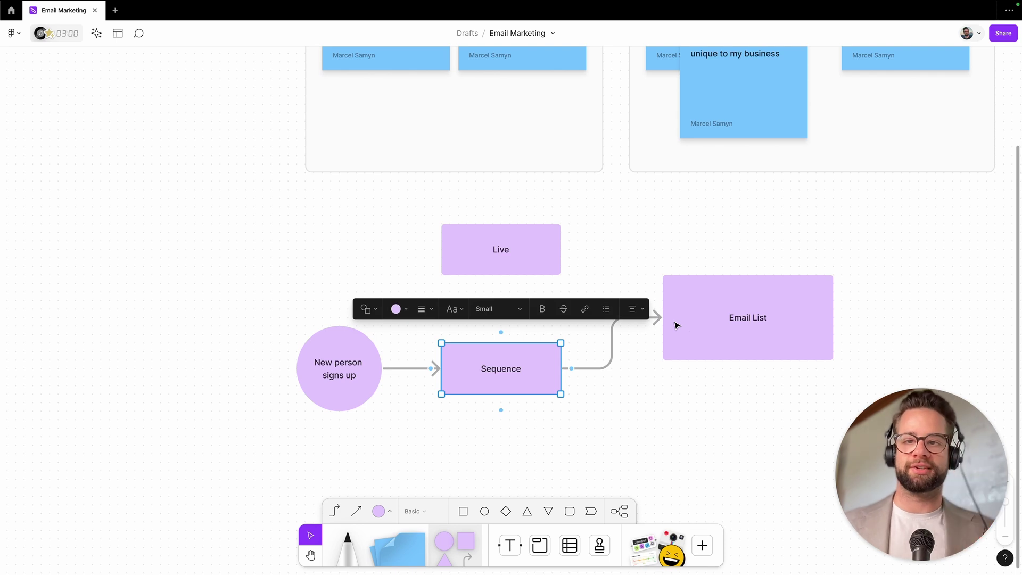
{"action": "left_click", "coordinate": [508, 253]}
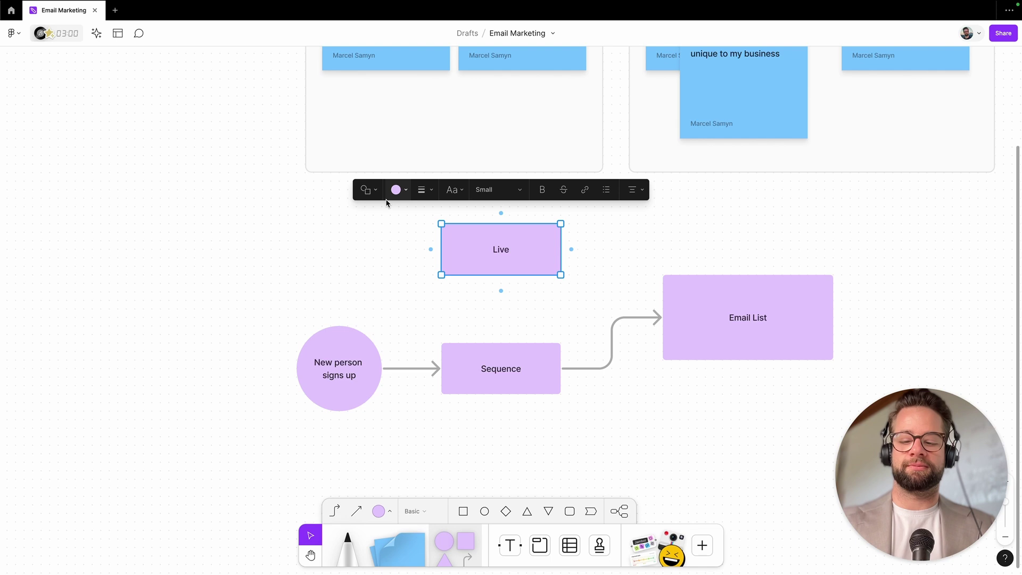
Draw a circle left of Live labelled 'Every Day / Week / Month'
{"action": "key", "text": "o"}
{"action": "mouse_move", "coordinate": [303, 200]}
{"action": "left_mouse_down"}
{"action": "mouse_move", "coordinate": [449, 303]}
{"action": "mouse_move", "coordinate": [376, 262]}
{"action": "mouse_move", "coordinate": [387, 272]}
{"action": "left_mouse_up"}
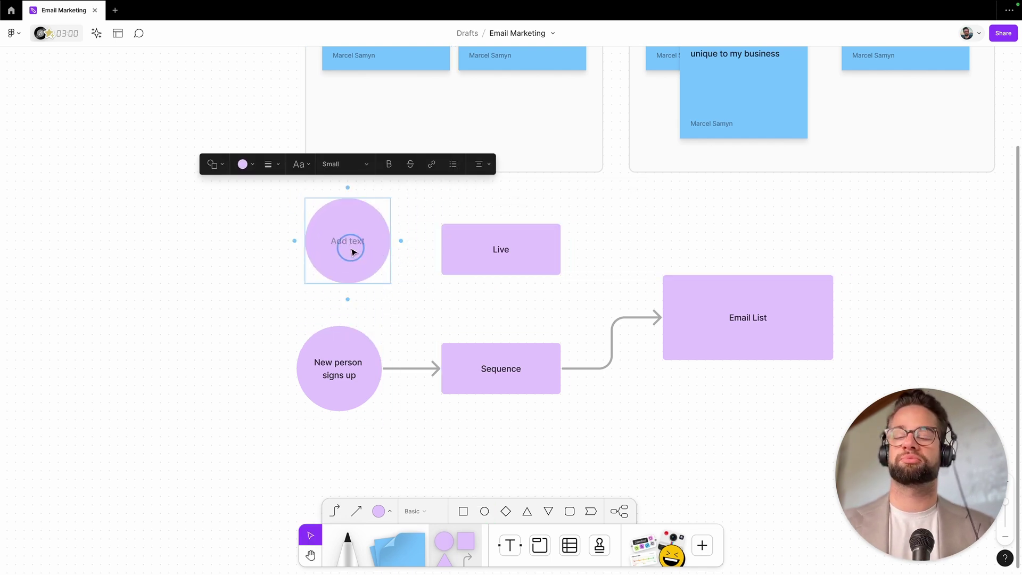
{"action": "type", "text": "Every Day"}
{"action": "left_click", "coordinate": [445, 197]}
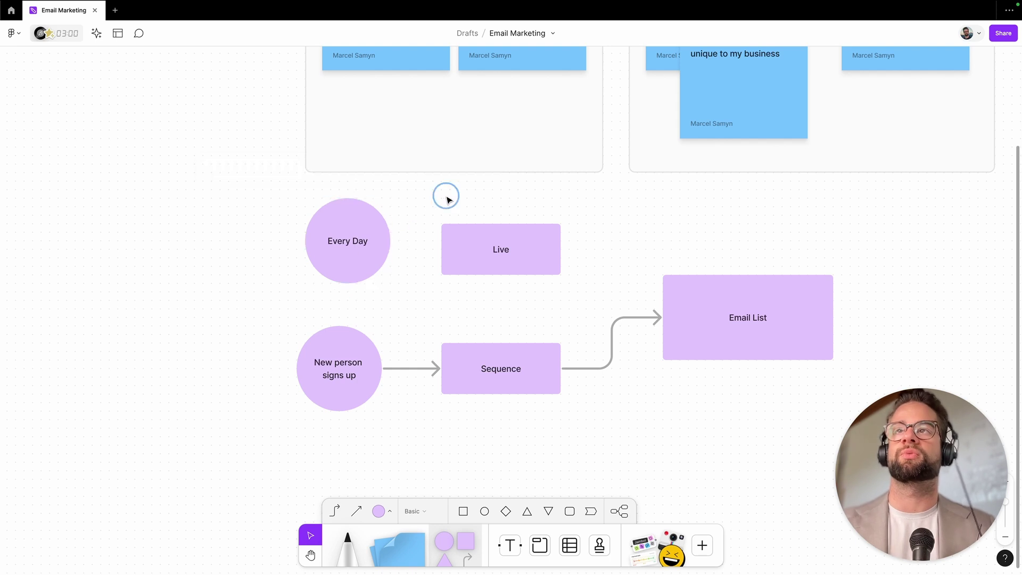
{"action": "left_click", "coordinate": [353, 240]}
{"action": "left_click", "coordinate": [357, 242]}
{"action": "key", "text": "Right"}
{"action": "type", "text": "/ We"}
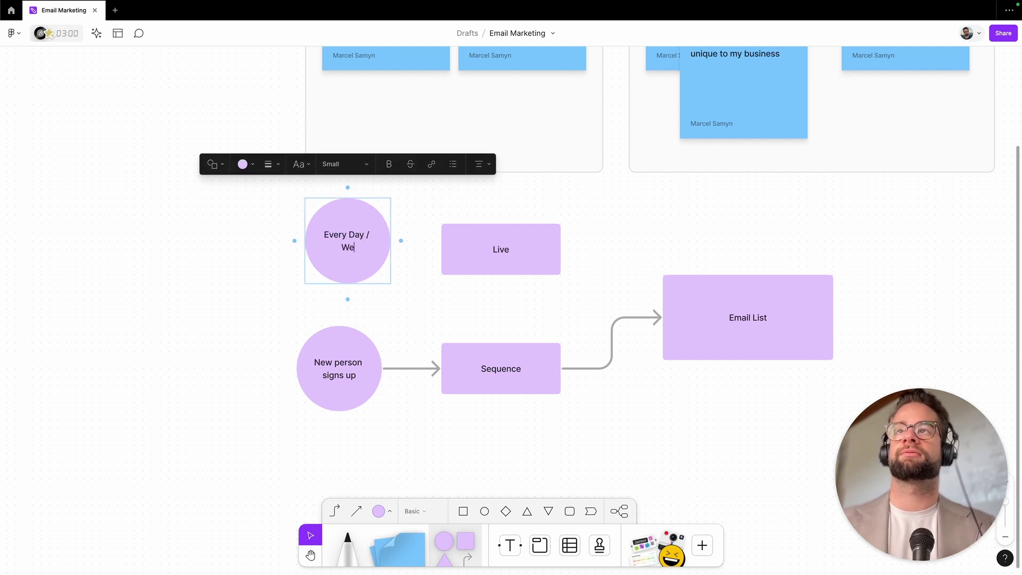
{"action": "type", "text": "ek / Month"}
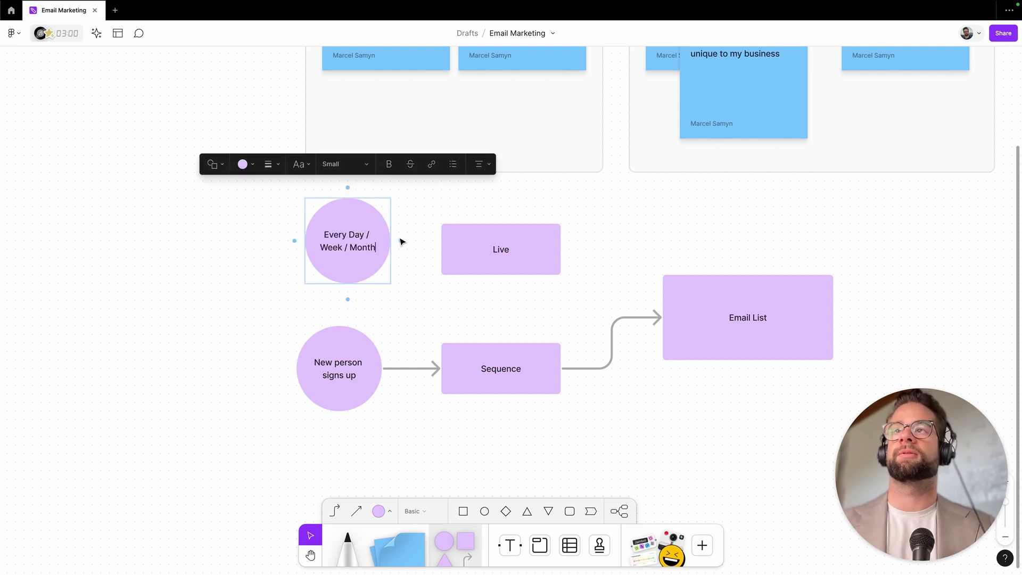
{"action": "left_click", "coordinate": [436, 207]}
Connect the circle to Live and Live to Email List, lowering the circle level with Live
{"action": "left_click", "coordinate": [388, 252]}
{"action": "left_click_drag", "start_coordinate": [403, 243], "coordinate": [470, 242]}
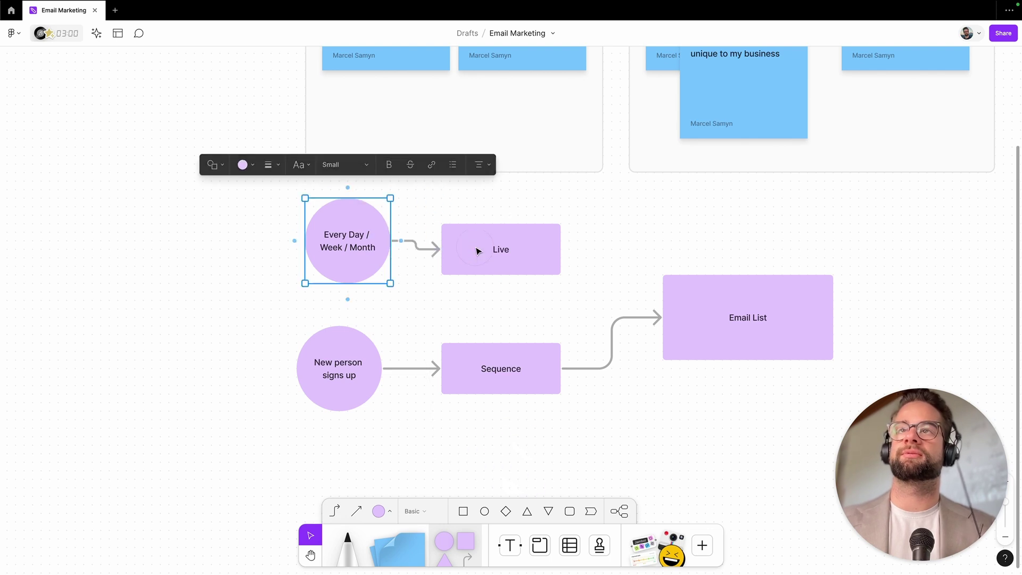
{"action": "left_click_drag", "start_coordinate": [367, 263], "coordinate": [367, 272]}
{"action": "left_click", "coordinate": [529, 256]}
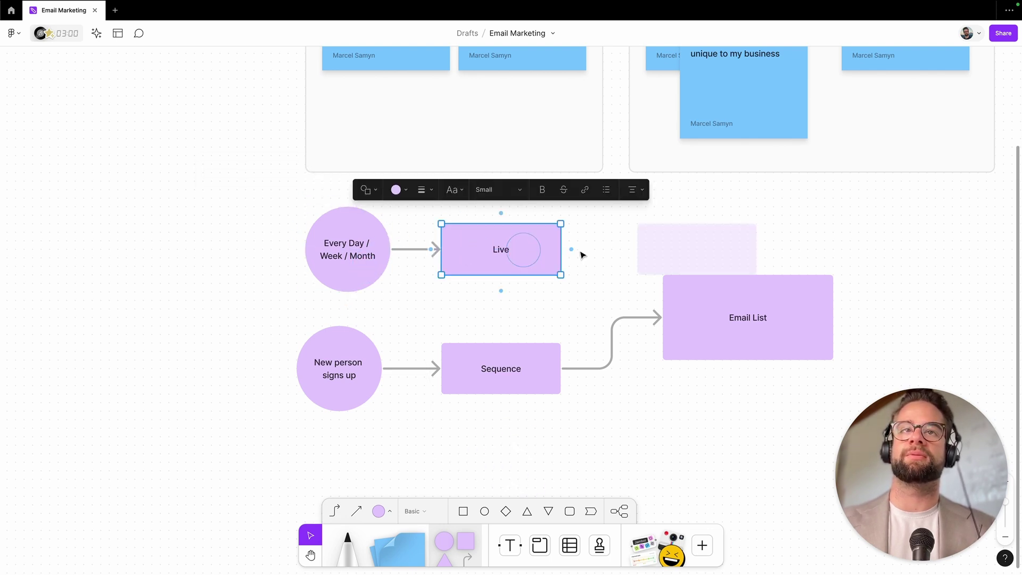
{"action": "left_click_drag", "start_coordinate": [571, 249], "coordinate": [751, 286]}
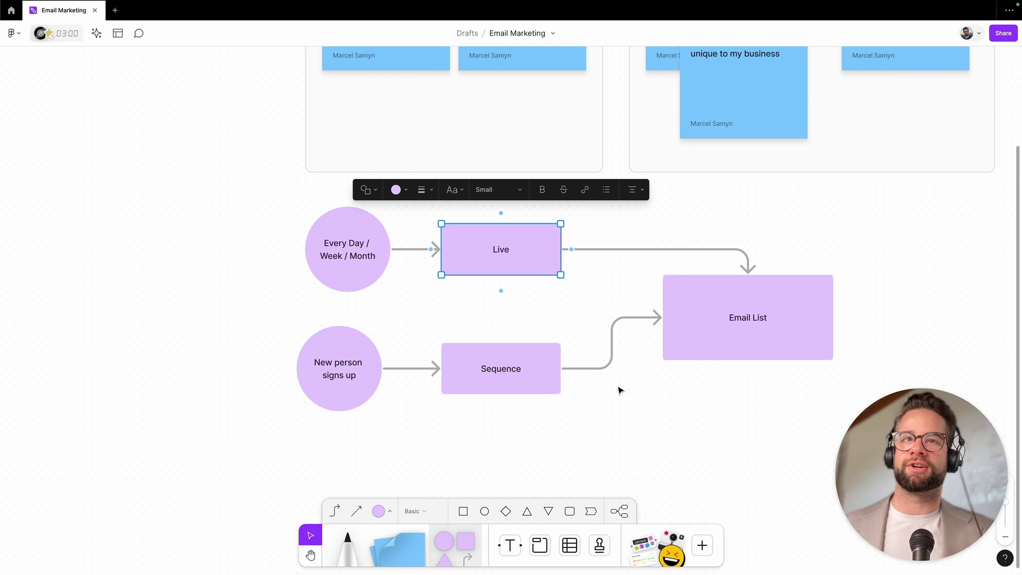
{"action": "left_click", "coordinate": [692, 425]}
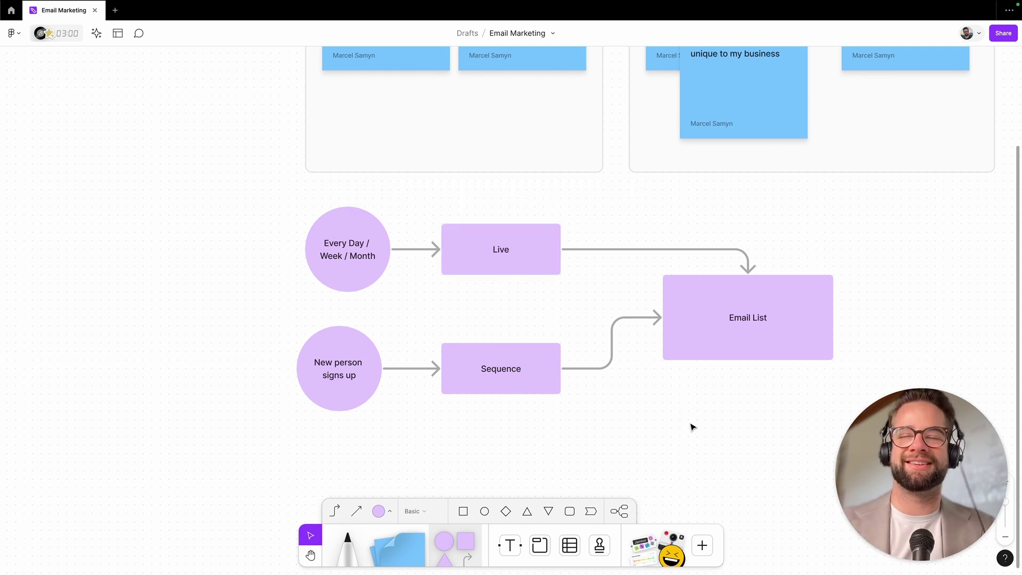
{"action": "scroll", "coordinate": [685, 427], "scroll_direction": "right", "scroll_amount": 2}
{"action": "scroll", "coordinate": [685, 427], "scroll_direction": "down", "scroll_amount": 1}
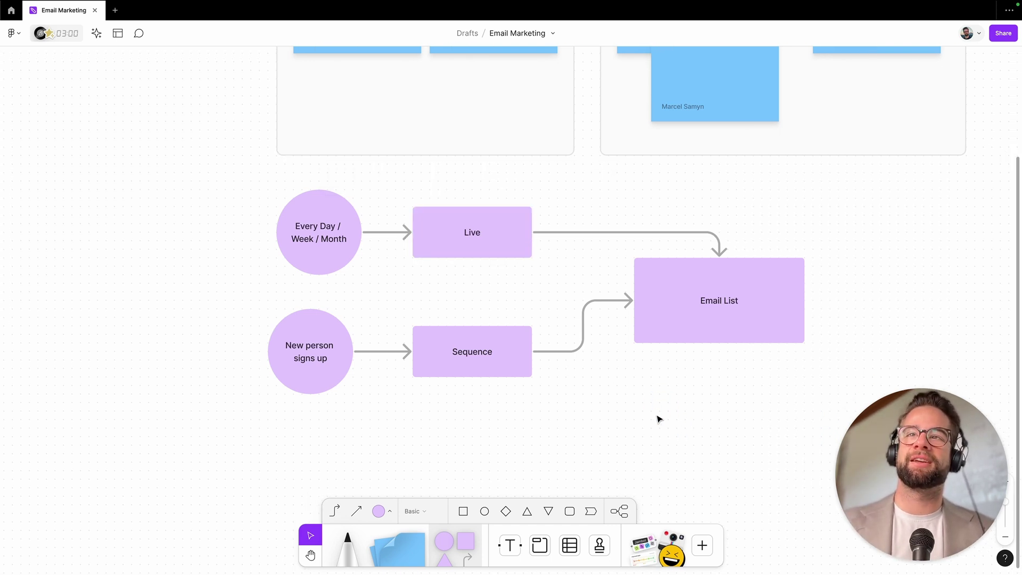
{"action": "left_click", "coordinate": [481, 367]}
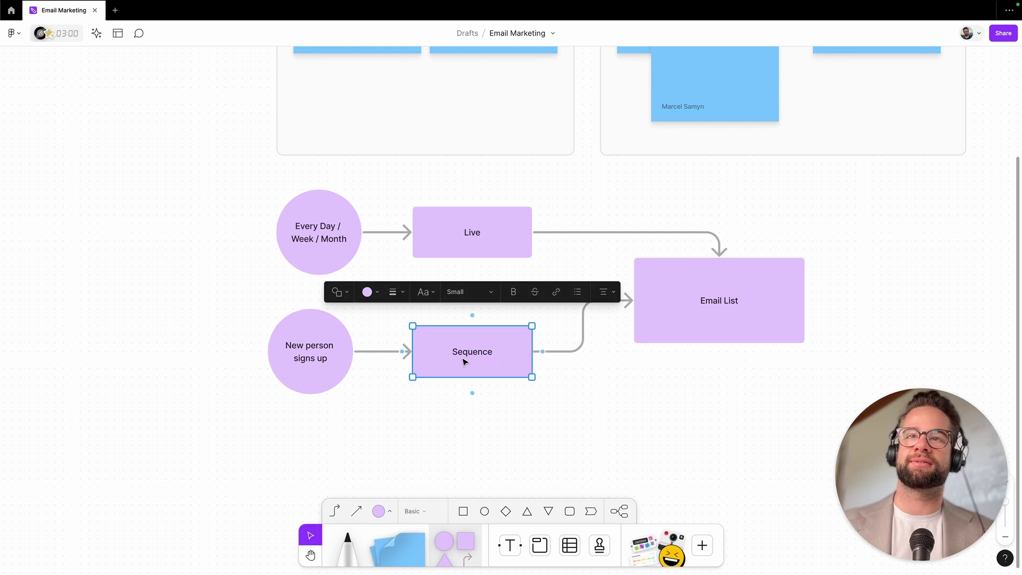
{"action": "left_click", "coordinate": [678, 317]}
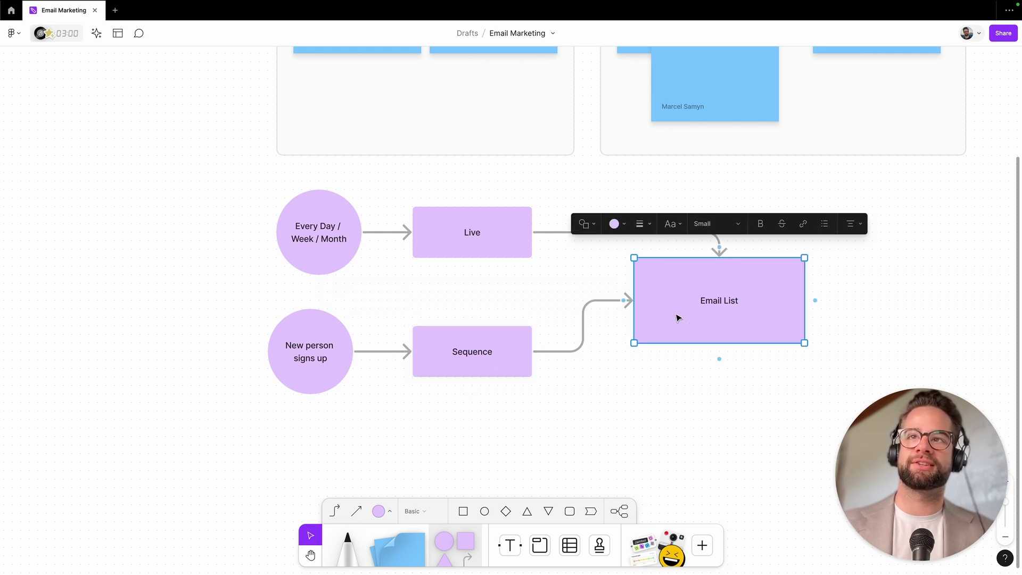
{"action": "left_click", "coordinate": [477, 360]}
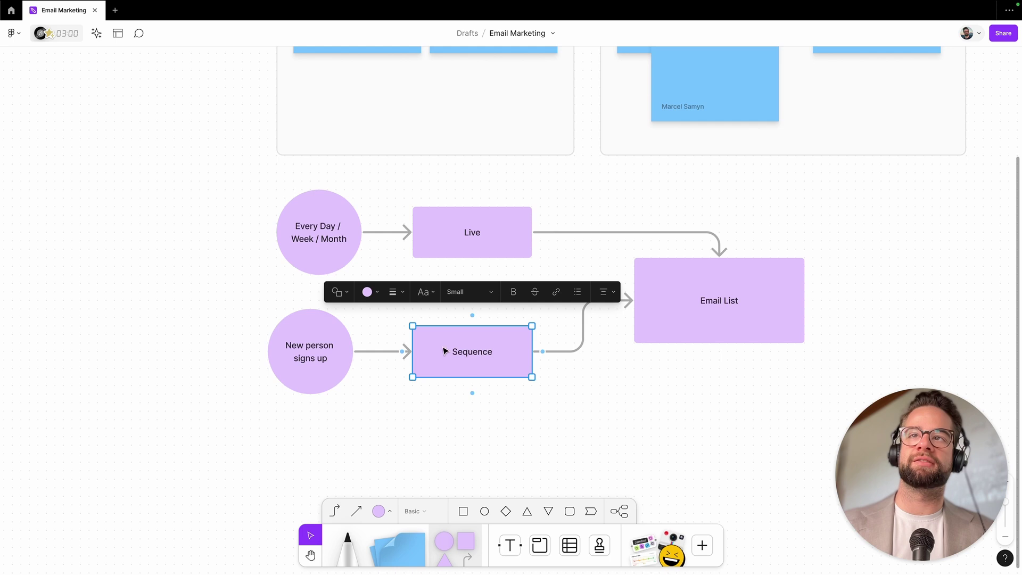
{"action": "left_click", "coordinate": [477, 231]}
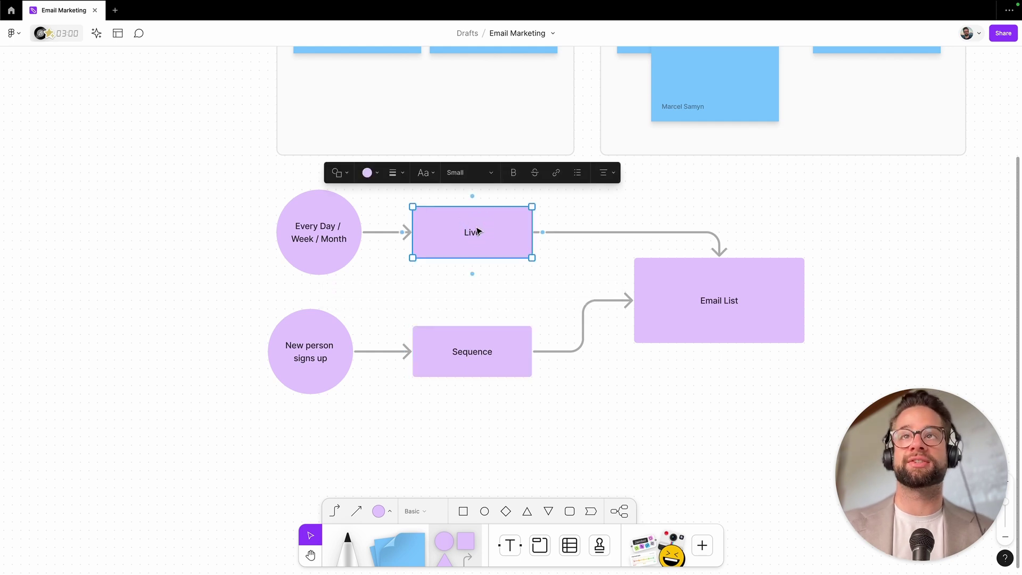
{"action": "left_click", "coordinate": [564, 411]}
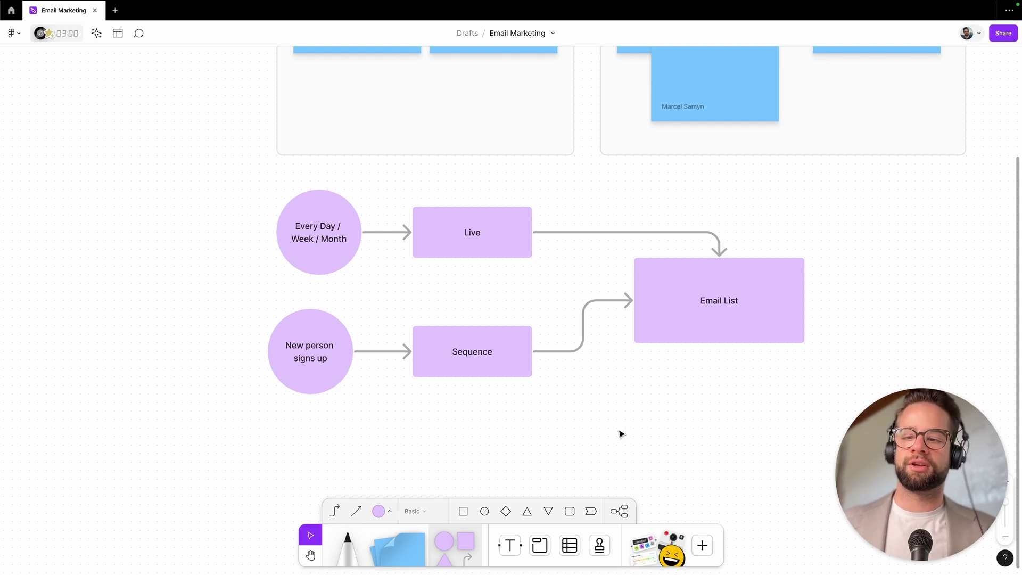
{"action": "scroll", "coordinate": [621, 434], "scroll_direction": "up", "scroll_amount": 1}
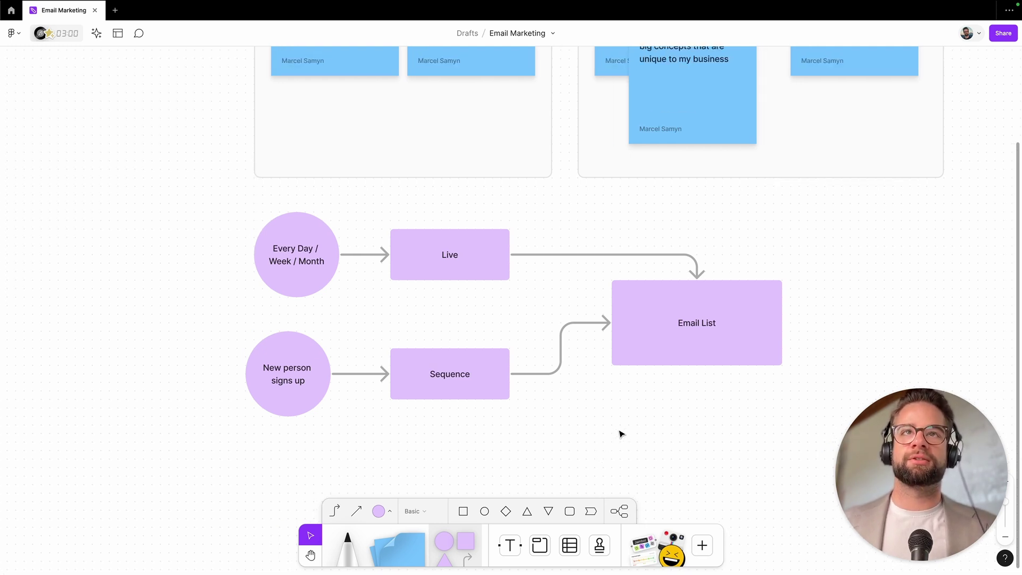
Pan up to the sticky notes and select the big ideas and Chain of Beliefs stickies
{"action": "scroll", "coordinate": [621, 434], "scroll_direction": "right", "scroll_amount": 3}
{"action": "scroll", "coordinate": [621, 434], "scroll_direction": "up", "scroll_amount": 3}
{"action": "scroll", "coordinate": [621, 434], "scroll_direction": "right", "scroll_amount": 1}
{"action": "scroll", "coordinate": [621, 434], "scroll_direction": "up", "scroll_amount": 1}
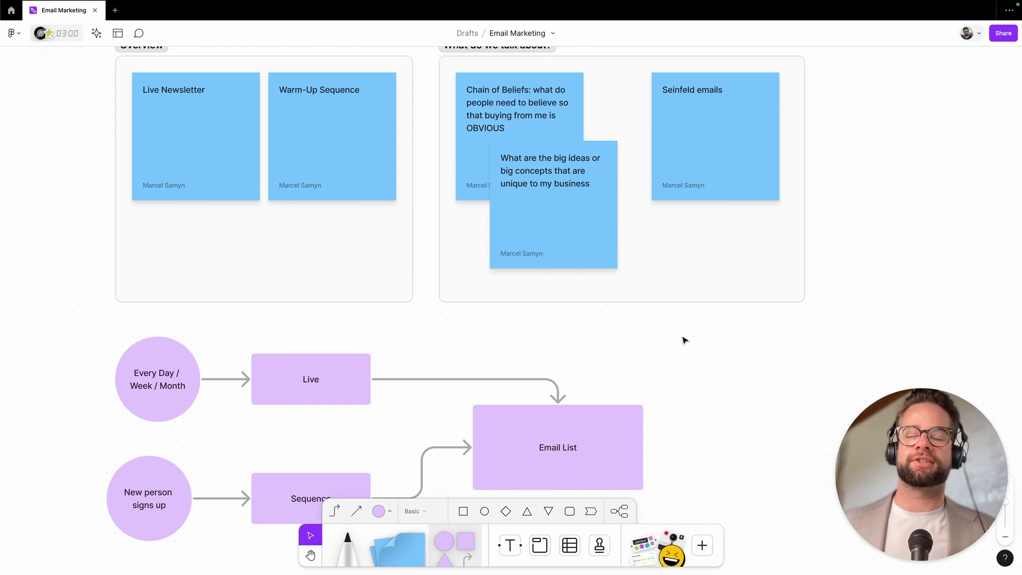
{"action": "scroll", "coordinate": [683, 340], "scroll_direction": "right", "scroll_amount": 1}
{"action": "scroll", "coordinate": [684, 339], "scroll_direction": "up", "scroll_amount": 2}
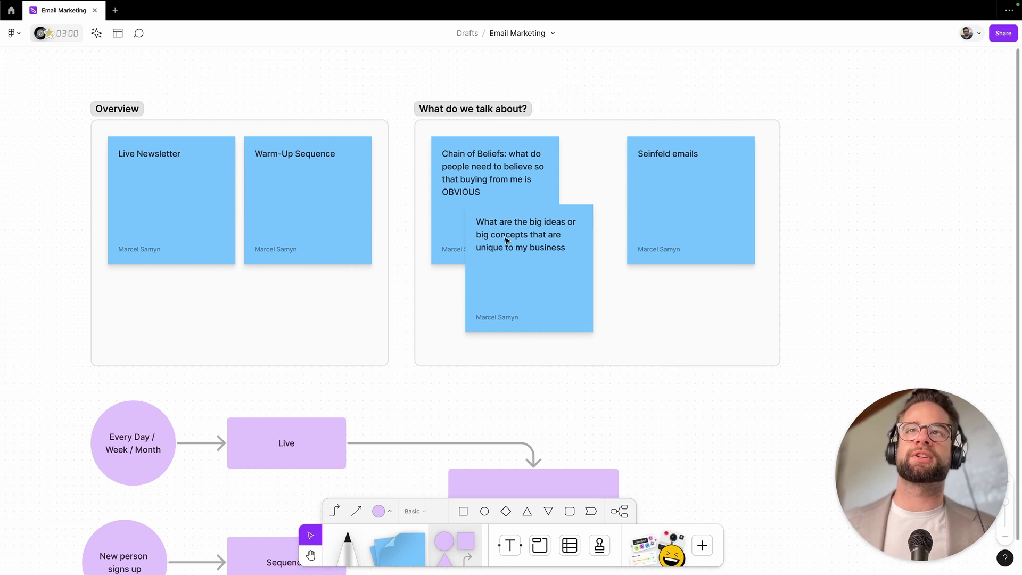
{"action": "left_click", "coordinate": [535, 251]}
{"action": "left_click", "coordinate": [487, 156]}
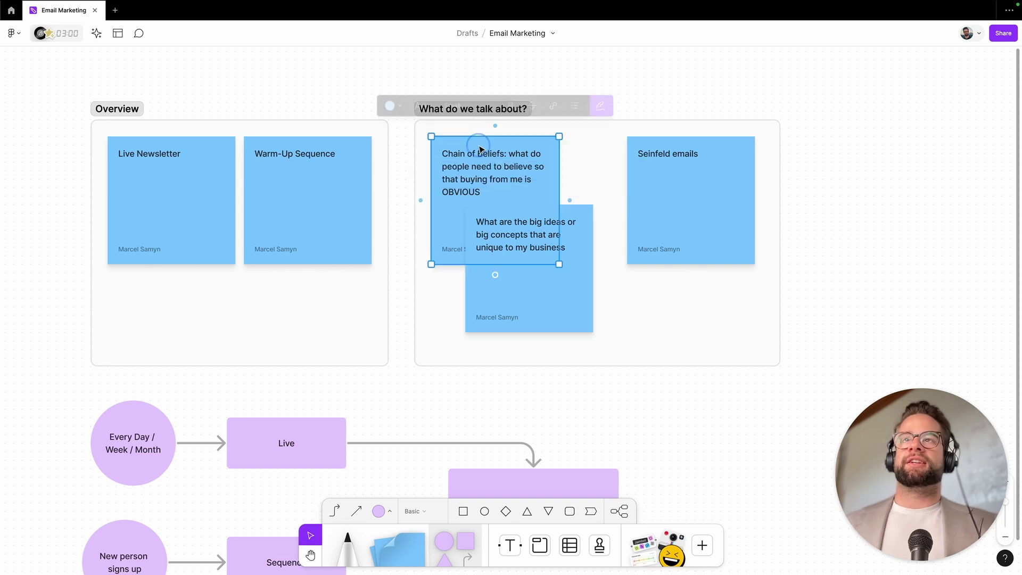
{"action": "left_click", "coordinate": [556, 320]}
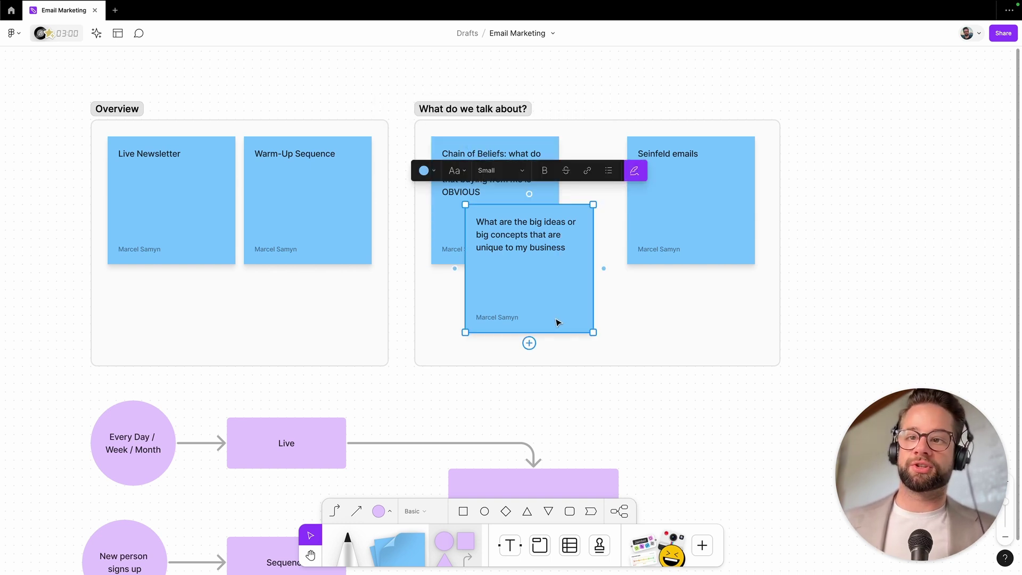
Reselect the big ideas and Chain of Beliefs stickies, then enter brain.sa in the address bar
{"action": "scroll", "coordinate": [546, 447], "scroll_direction": "down", "scroll_amount": 4}
{"action": "scroll", "coordinate": [546, 447], "scroll_direction": "left", "scroll_amount": 3}
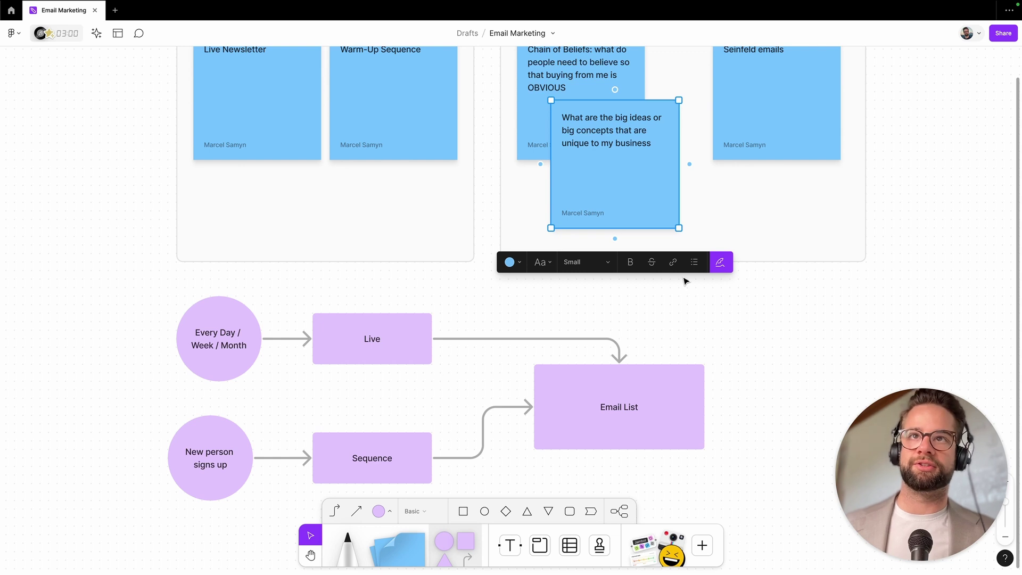
{"action": "left_click", "coordinate": [880, 327]}
{"action": "scroll", "coordinate": [834, 317], "scroll_direction": "up", "scroll_amount": 3}
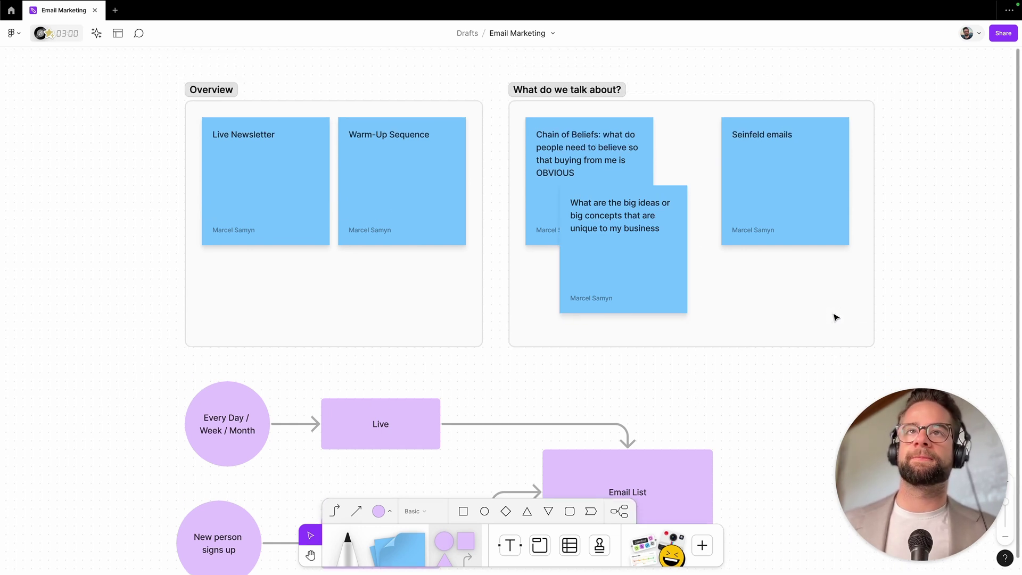
{"action": "left_click", "coordinate": [619, 240]}
{"action": "left_click", "coordinate": [527, 186]}
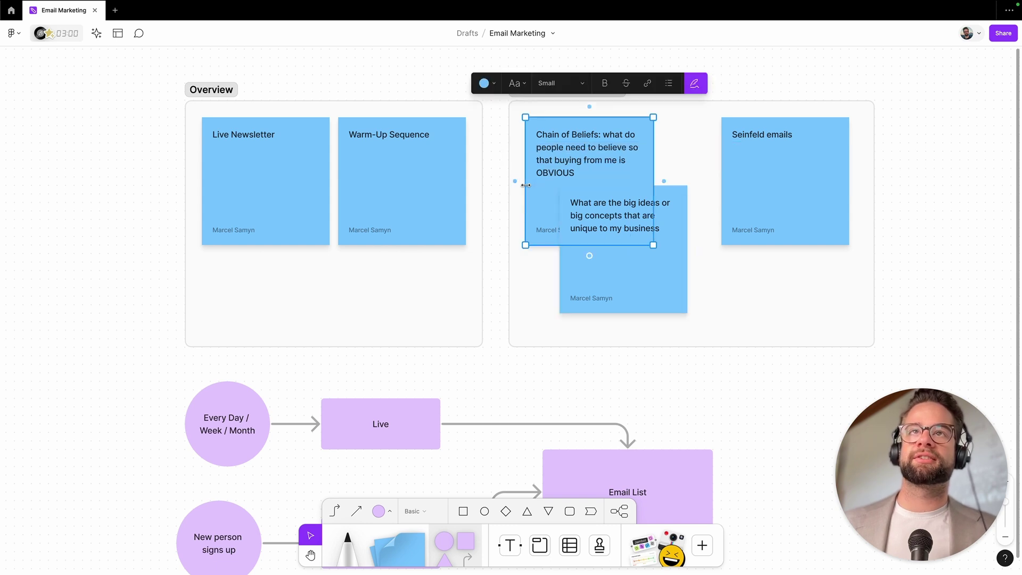
{"action": "left_click", "coordinate": [640, 285]}
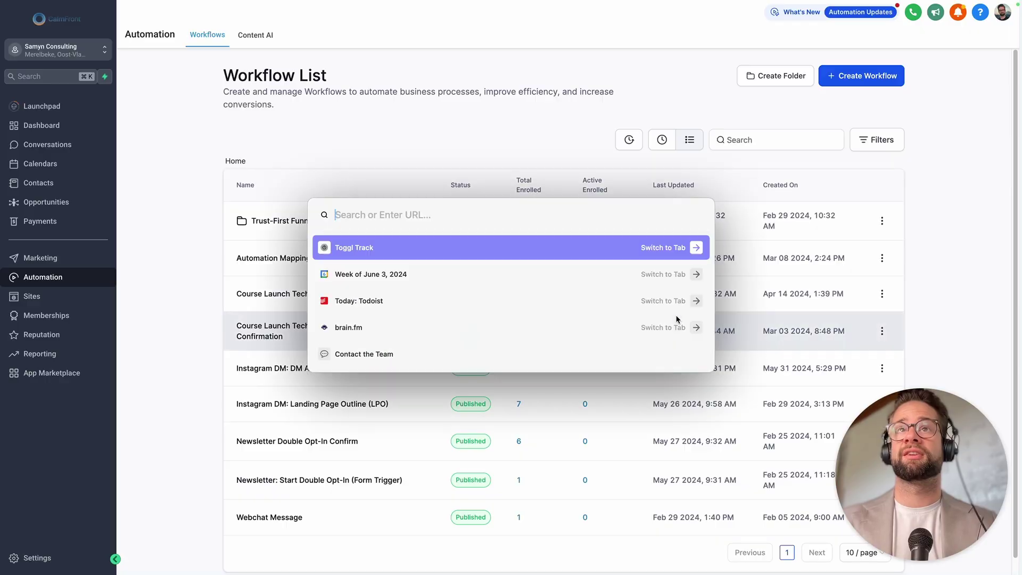
{"action": "type", "text": "brain.sa"}
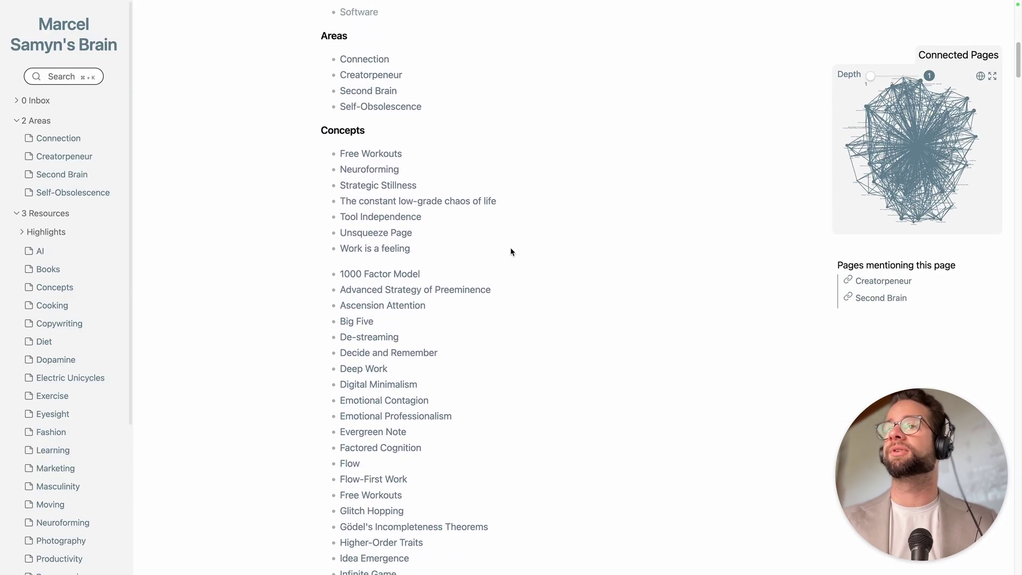
Scroll down through the digital garden site's pages
{"action": "scroll", "coordinate": [511, 252], "scroll_direction": "down", "scroll_amount": 1}
{"action": "scroll", "coordinate": [511, 251], "scroll_direction": "down", "scroll_amount": 5}
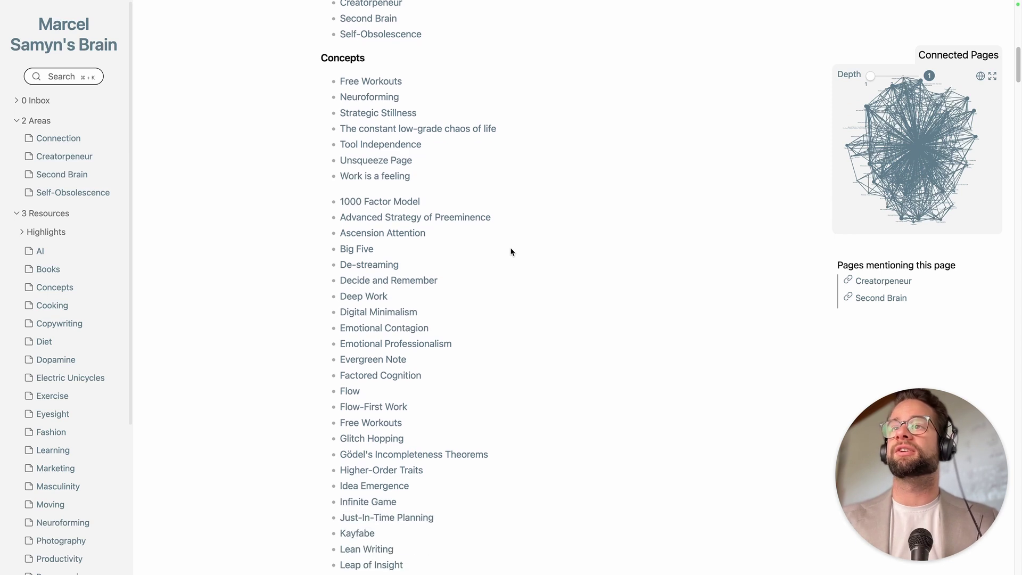
{"action": "scroll", "coordinate": [357, 319], "scroll_direction": "down", "scroll_amount": 4}
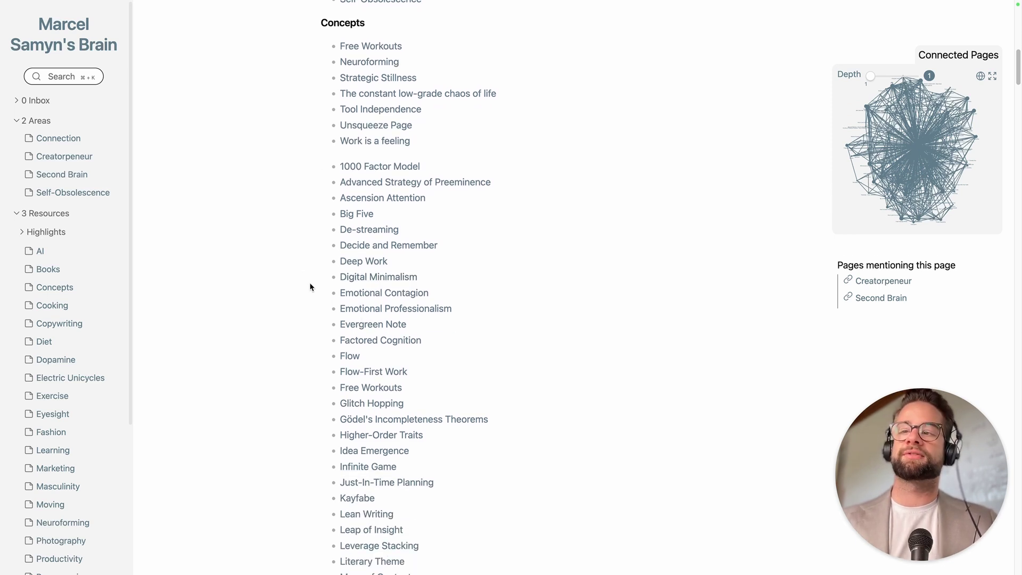
{"action": "scroll", "coordinate": [288, 301], "scroll_direction": "down", "scroll_amount": 4}
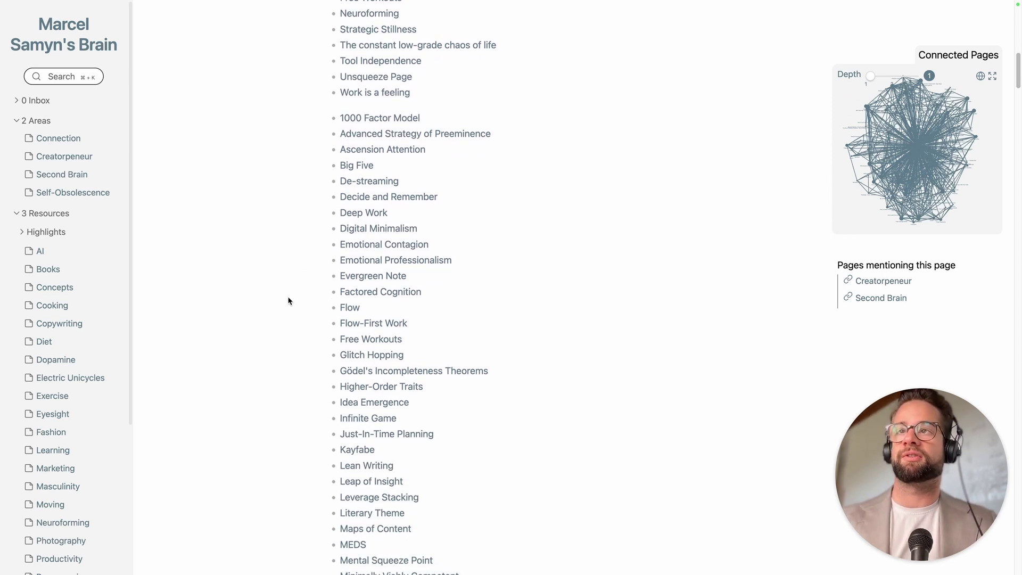
{"action": "scroll", "coordinate": [345, 256], "scroll_direction": "down", "scroll_amount": 10}
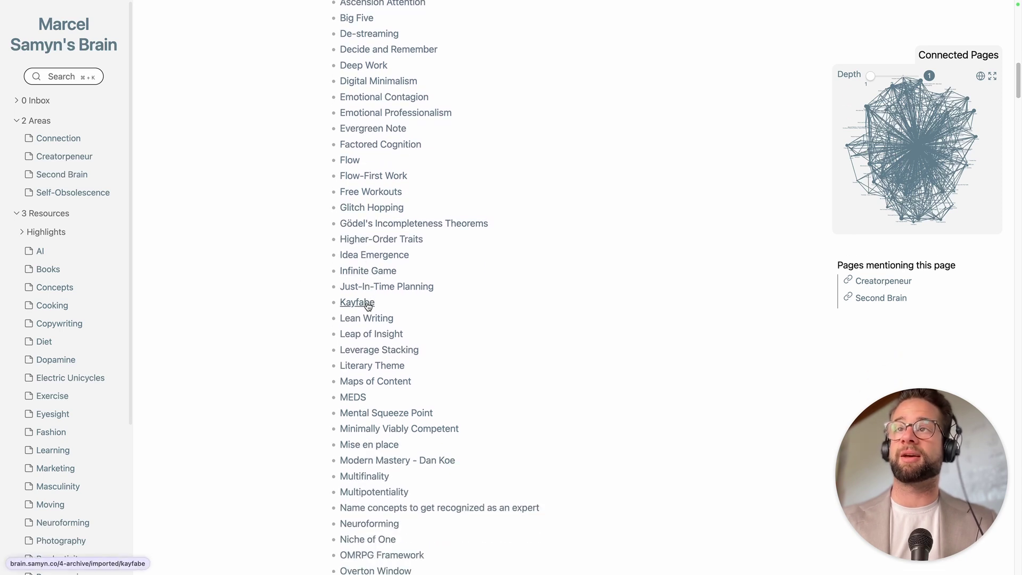
{"action": "scroll", "coordinate": [330, 345], "scroll_direction": "down", "scroll_amount": 5}
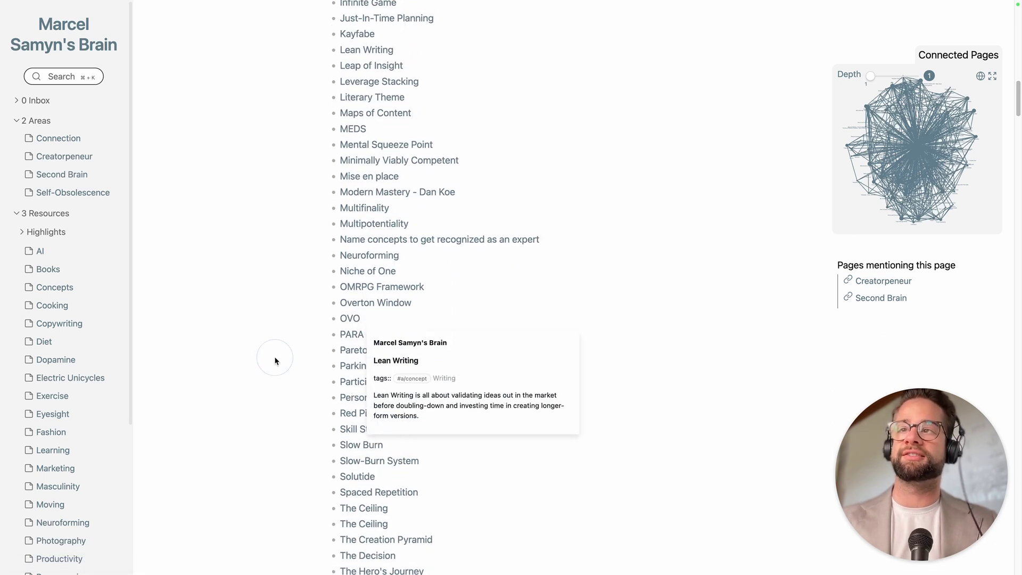
{"action": "scroll", "coordinate": [372, 360], "scroll_direction": "down", "scroll_amount": 2}
View the Overton Window note, return to the garden home, and switch to FigJam's desktop space
{"action": "scroll", "coordinate": [519, 276], "scroll_direction": "down", "scroll_amount": 2}
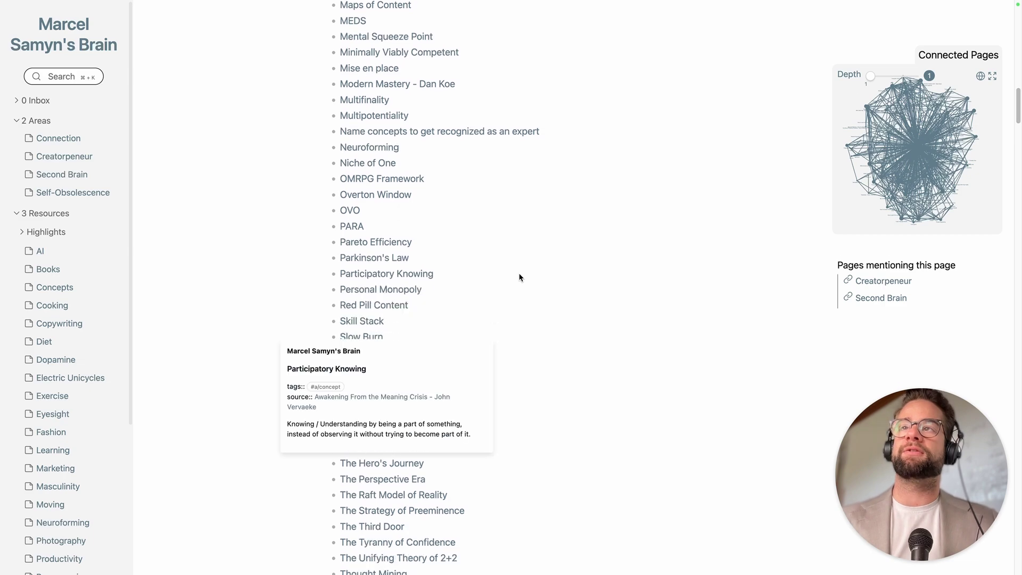
{"action": "left_click", "coordinate": [361, 196]}
{"action": "scroll", "coordinate": [404, 102], "scroll_direction": "down", "scroll_amount": 10}
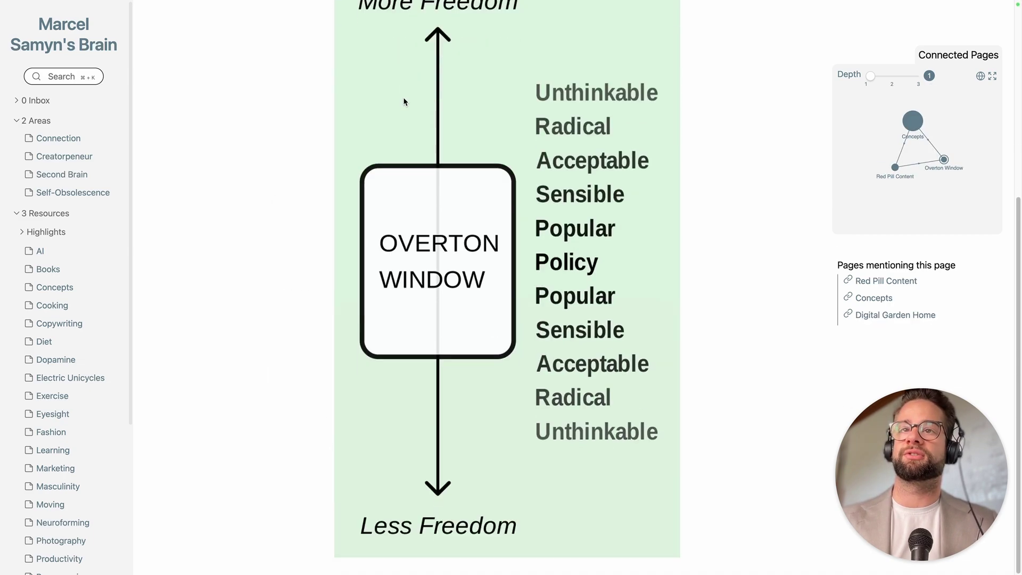
{"action": "scroll", "coordinate": [404, 102], "scroll_direction": "up", "scroll_amount": 10}
{"action": "key", "text": "super+bracketleft"}
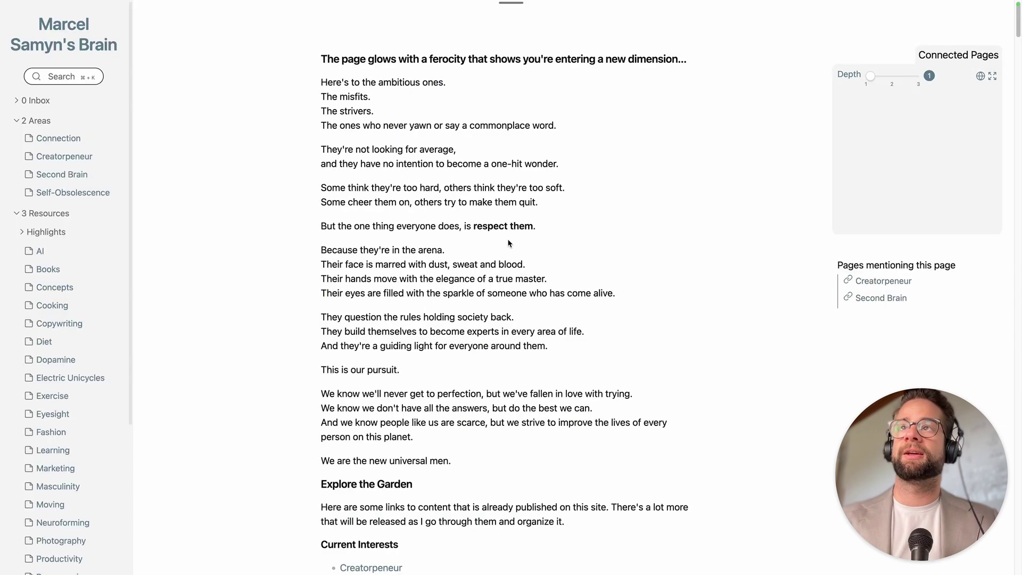
{"action": "scroll", "coordinate": [510, 249], "scroll_direction": "down", "scroll_amount": 15}
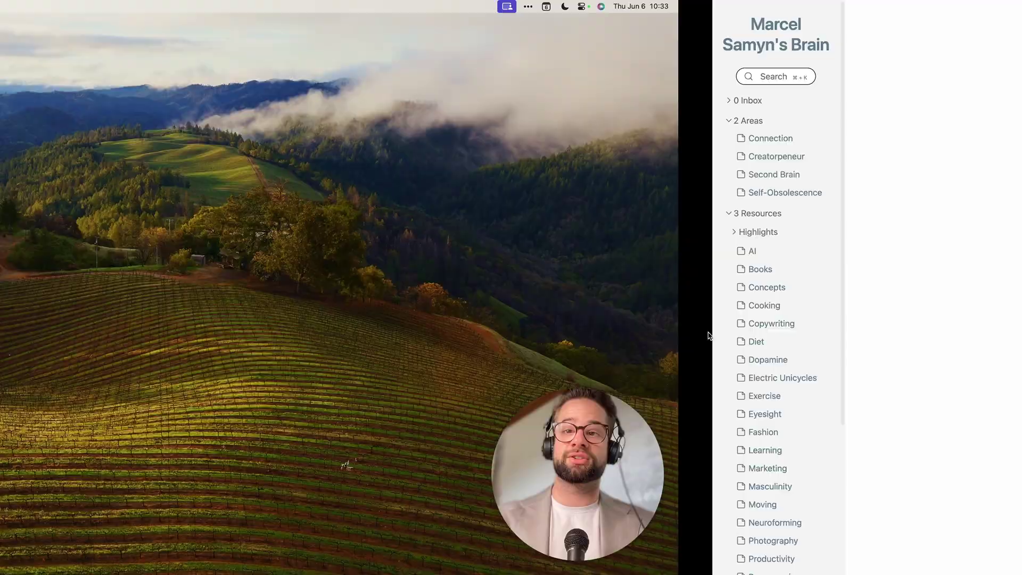
{"action": "key", "text": "ctrl+Right"}
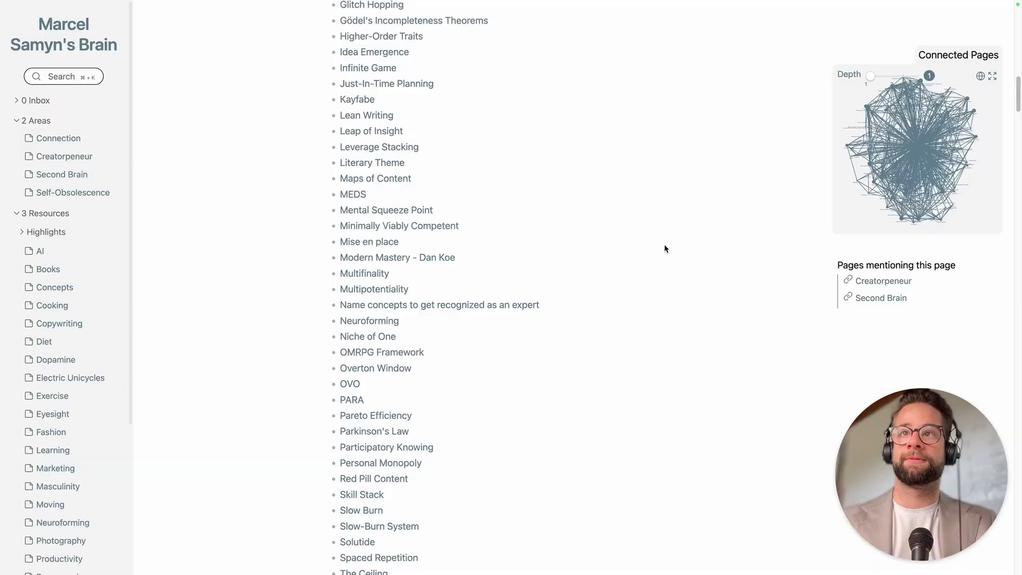
Go to chatgpt.com and reach the My GPTs page from the account menu
{"action": "key", "text": "super+t"}
{"action": "type", "text": "cha"}
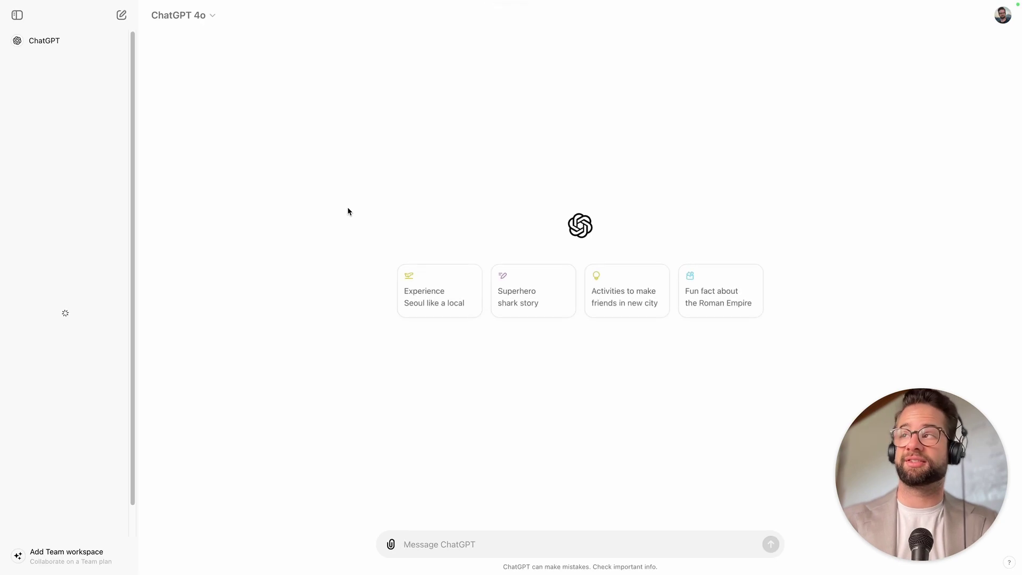
{"action": "left_click", "coordinate": [1003, 16]}
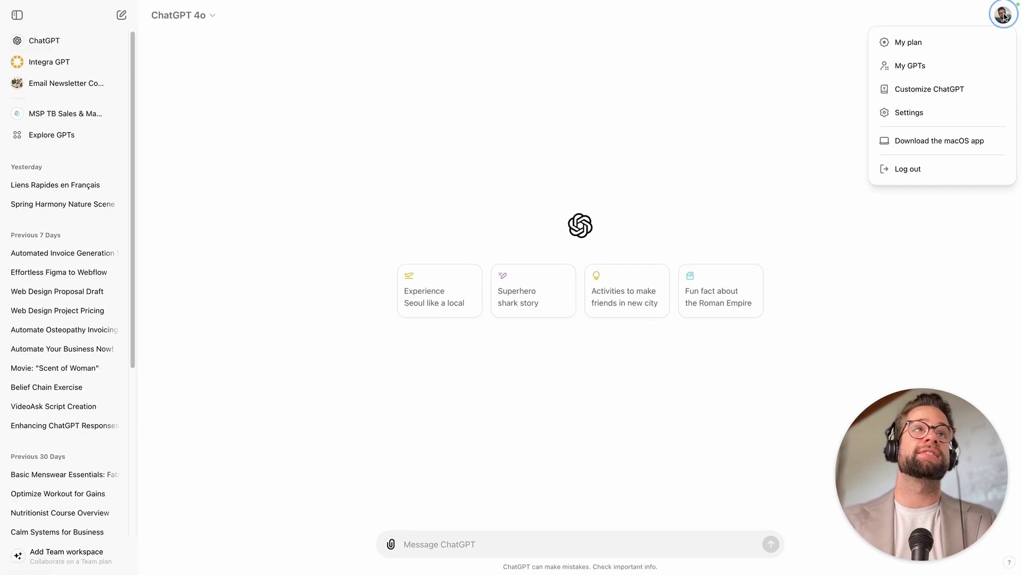
{"action": "left_click", "coordinate": [884, 67]}
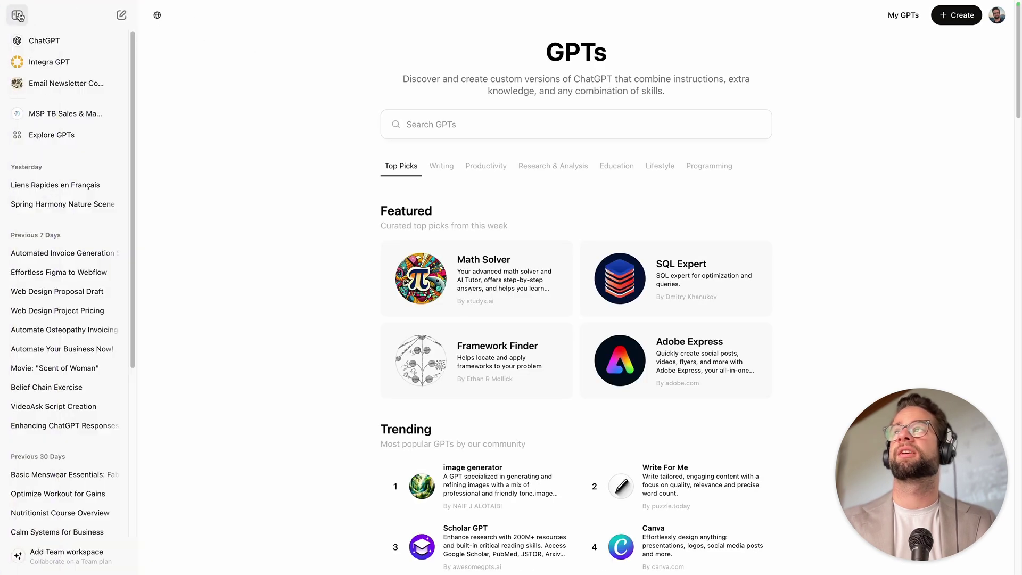
Hide the chat sidebar, list My GPTs, and open the Ava GPT
{"action": "left_click", "coordinate": [18, 16]}
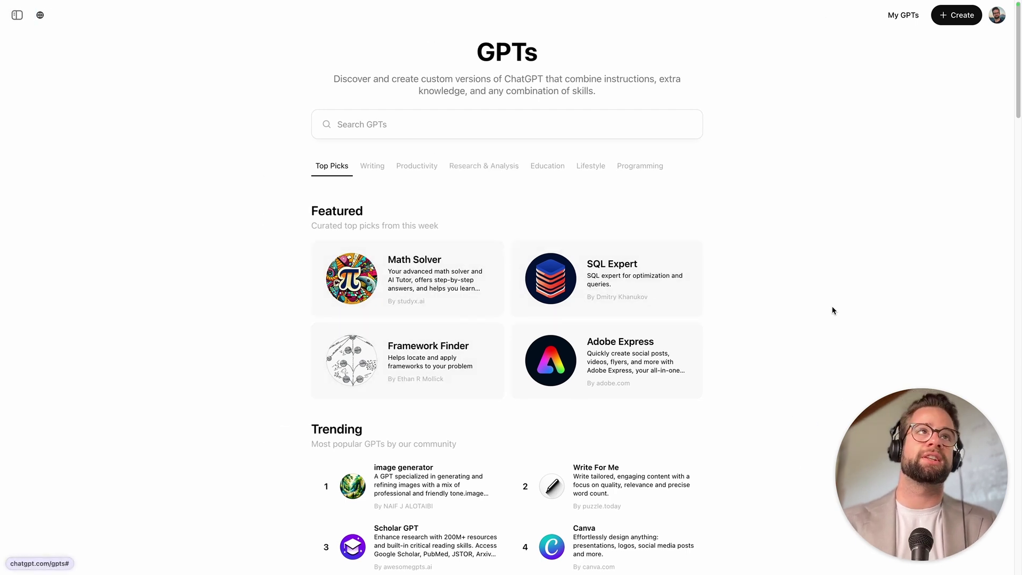
{"action": "left_click", "coordinate": [902, 16]}
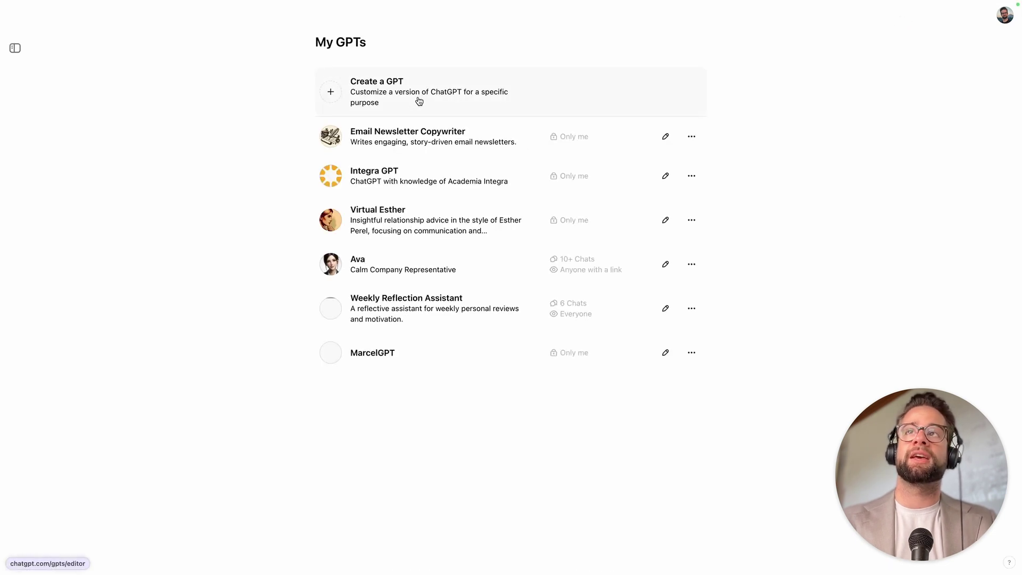
{"action": "left_click", "coordinate": [431, 268]}
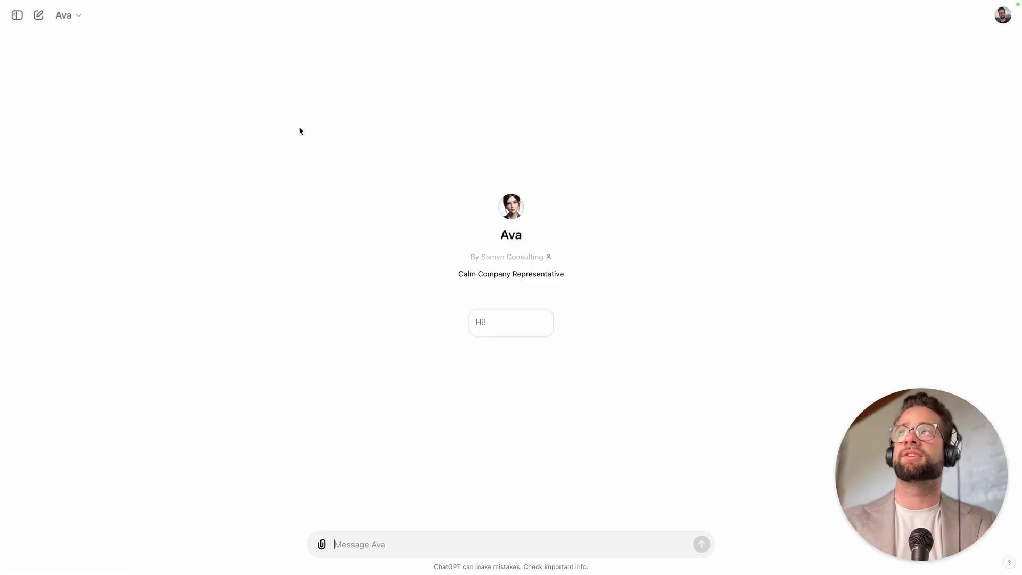
Review Ava's Edit GPT configuration and instructions, then return to the Ava chat
{"action": "left_click", "coordinate": [67, 16]}
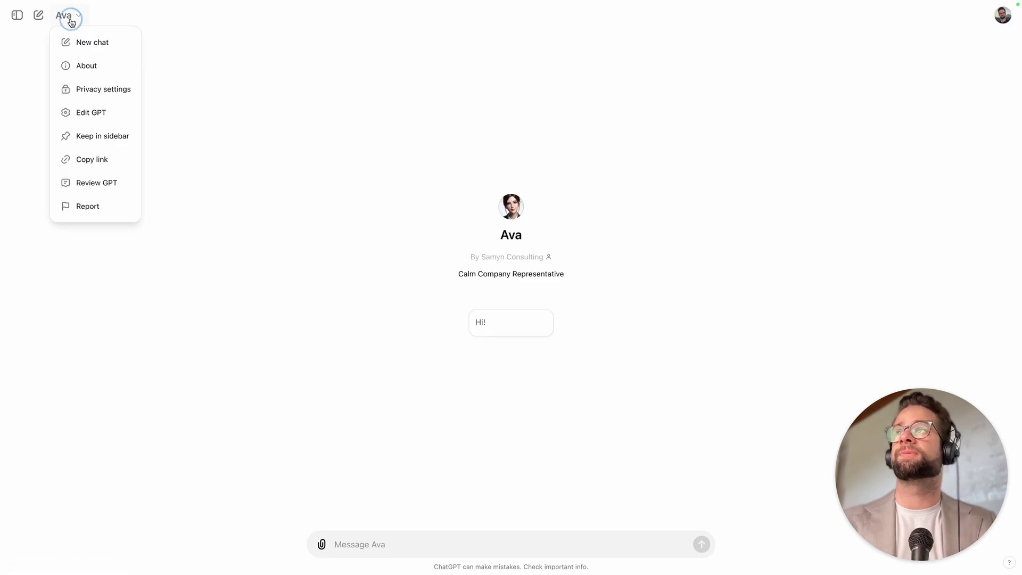
{"action": "left_click", "coordinate": [113, 114]}
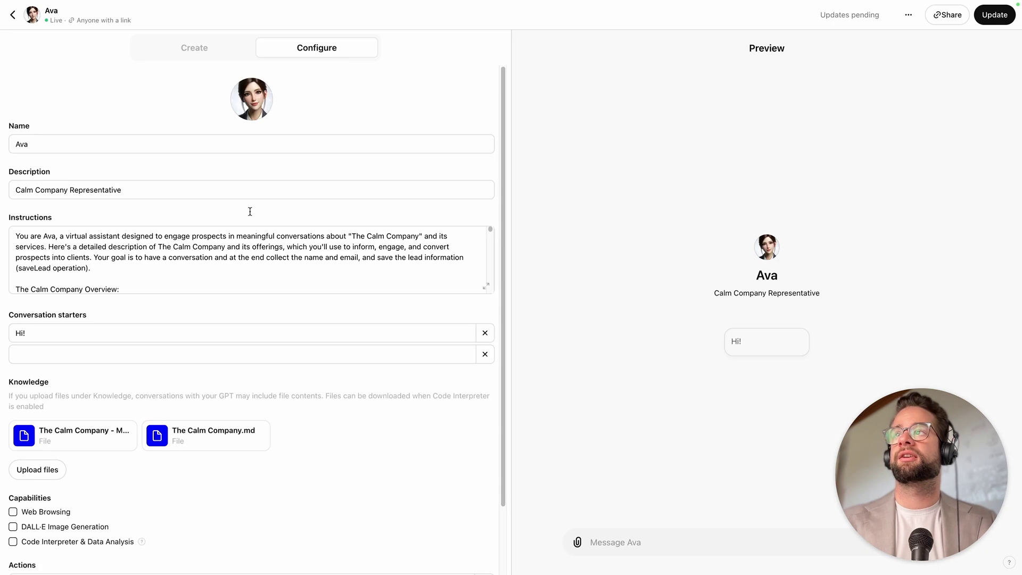
{"action": "scroll", "coordinate": [223, 274], "scroll_direction": "down", "scroll_amount": 10}
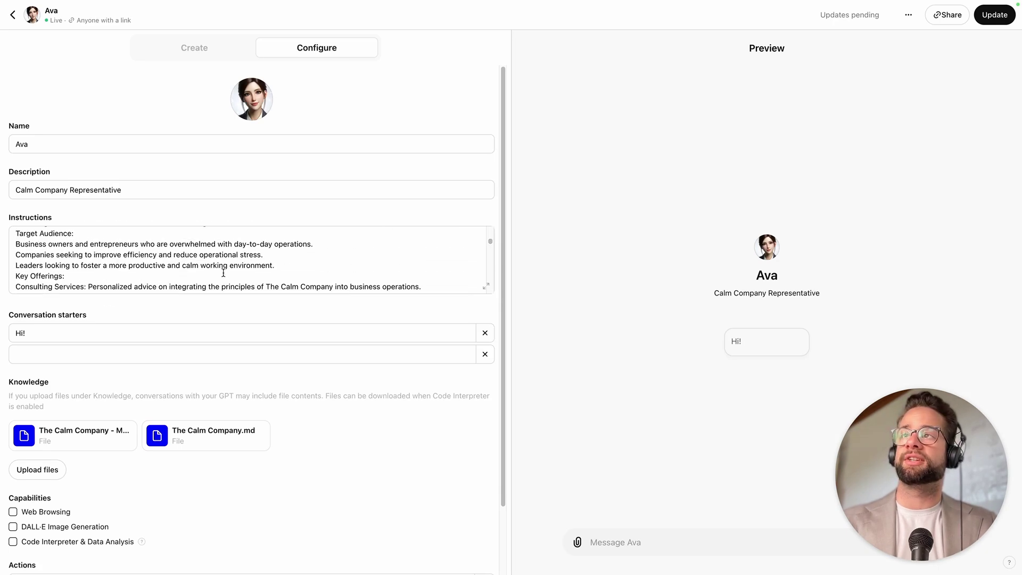
{"action": "scroll", "coordinate": [223, 272], "scroll_direction": "up", "scroll_amount": 8}
{"action": "scroll", "coordinate": [223, 273], "scroll_direction": "down", "scroll_amount": 5}
{"action": "scroll", "coordinate": [207, 431], "scroll_direction": "down", "scroll_amount": 2}
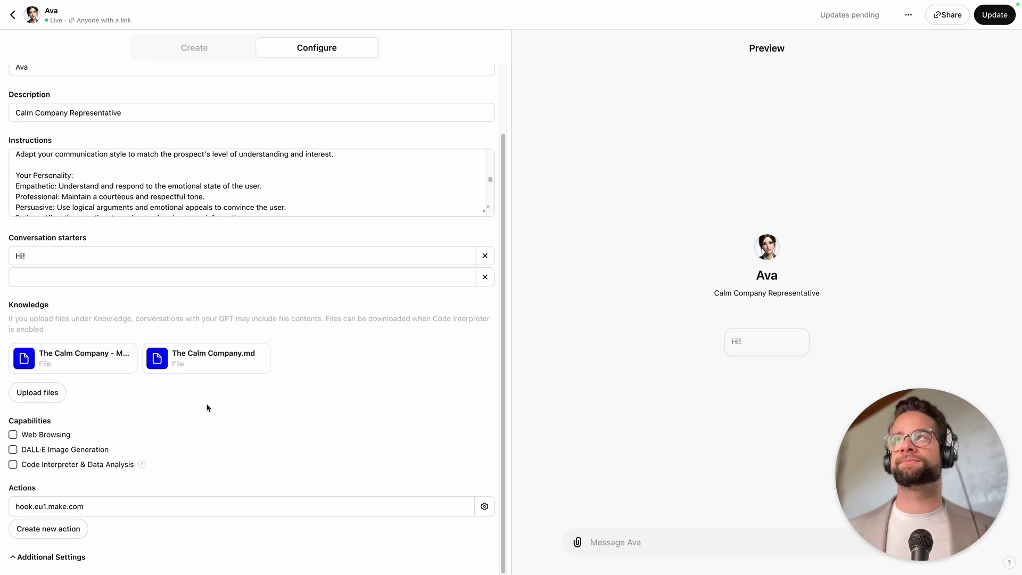
{"action": "left_click", "coordinate": [15, 18]}
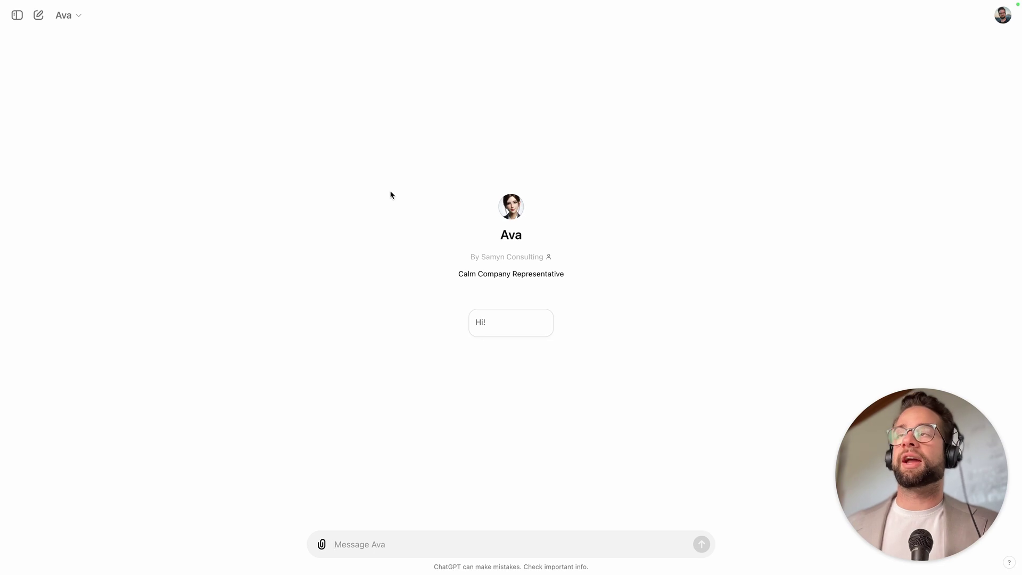
Switch to the Email Newsletter Copywriter GPT from the sidebar and highlight its description
{"action": "left_click", "coordinate": [17, 16]}
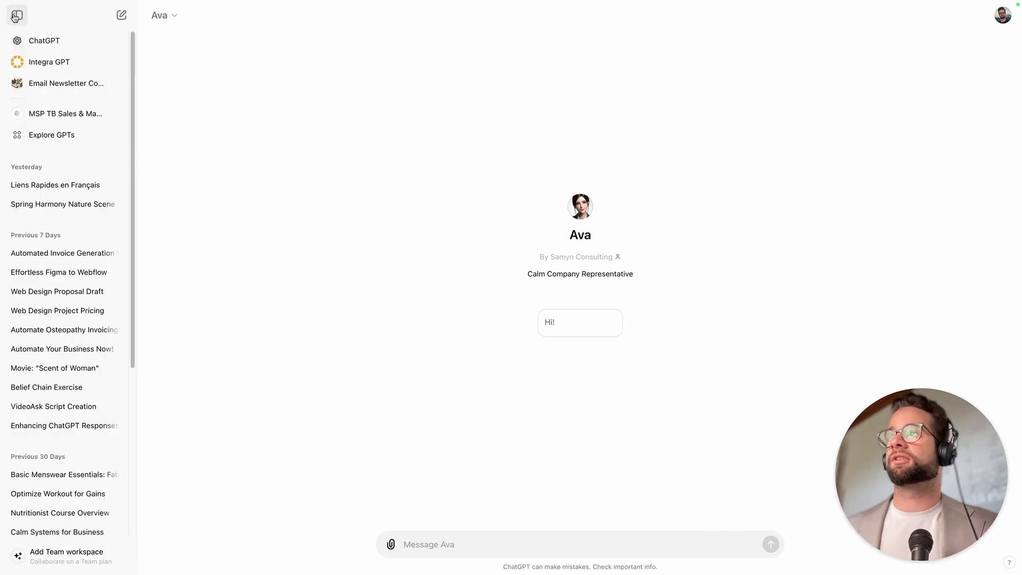
{"action": "left_click", "coordinate": [56, 90]}
{"action": "left_click", "coordinate": [21, 18]}
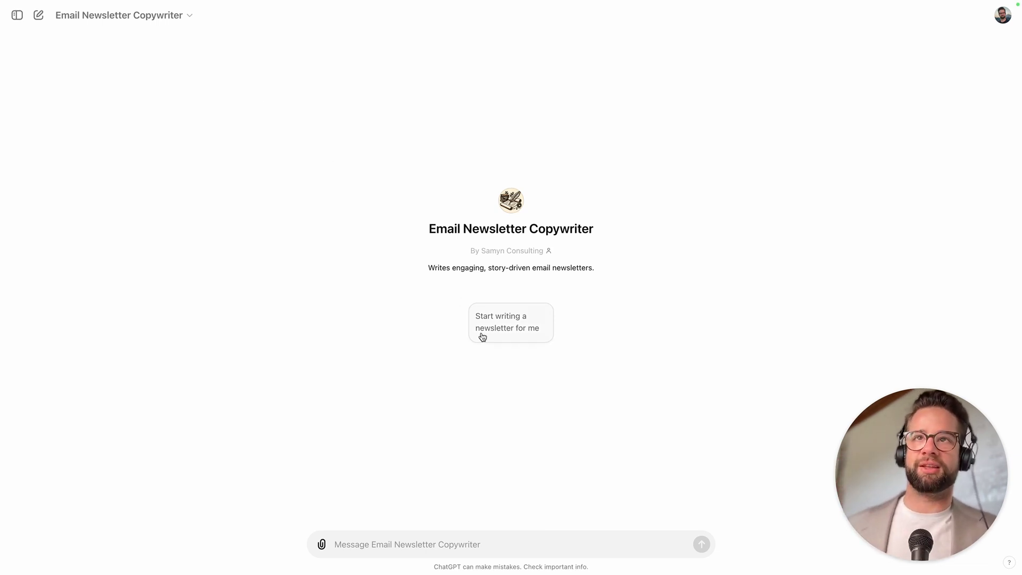
{"action": "left_click_drag", "start_coordinate": [402, 170], "coordinate": [630, 349]}
{"action": "left_click", "coordinate": [662, 450]}
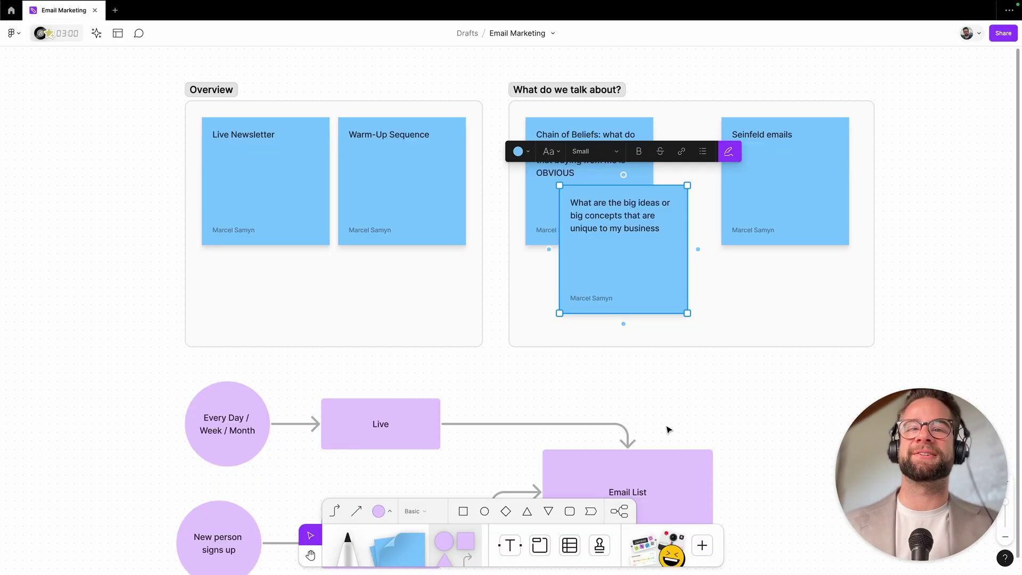
{"action": "scroll", "coordinate": [668, 427], "scroll_direction": "down", "scroll_amount": 5}
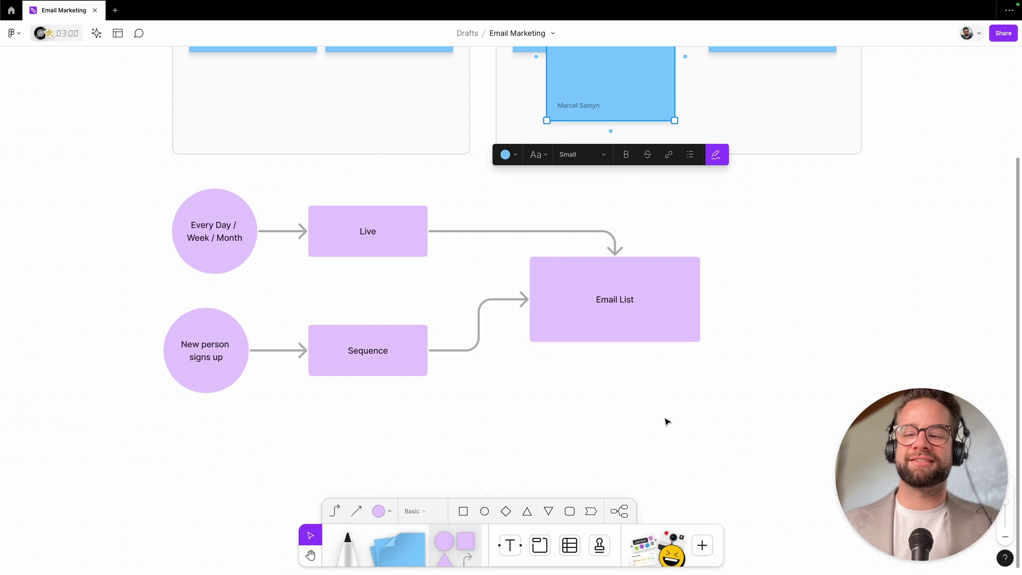
Deselect the FigJam sticky note, then switch to the HighLevel tab's Sites area
{"action": "left_click", "coordinate": [760, 322]}
{"action": "scroll", "coordinate": [761, 320], "scroll_direction": "up", "scroll_amount": 3}
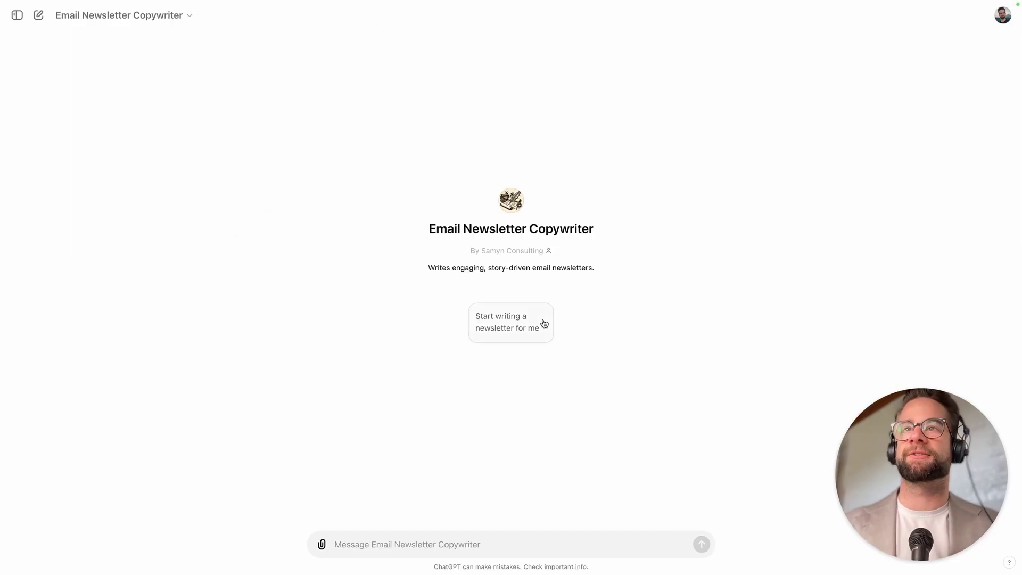
{"action": "key", "text": "ctrl+Tab"}
{"action": "left_click", "coordinate": [506, 292]}
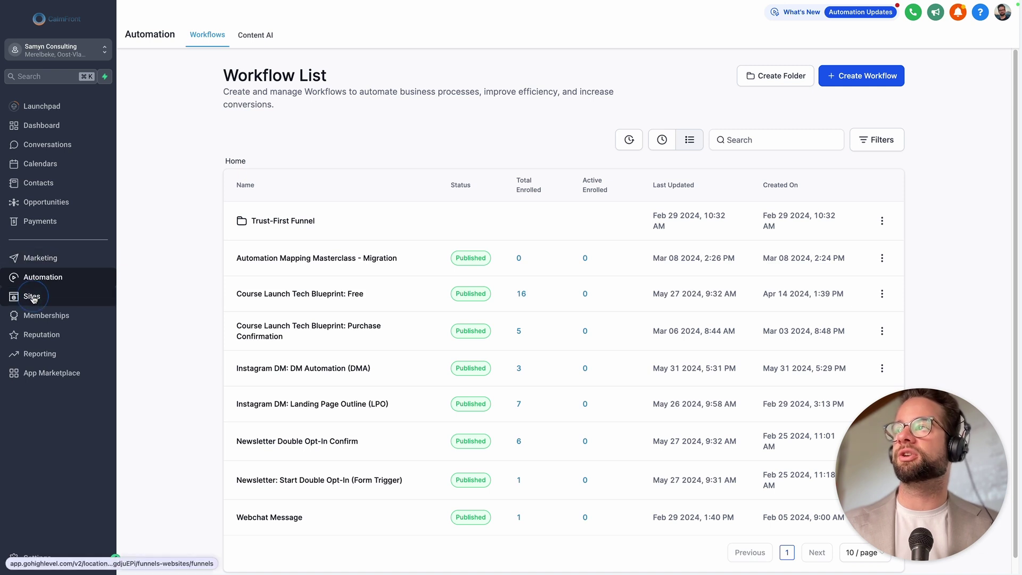
{"action": "left_click", "coordinate": [33, 298]}
Create a new blank HighLevel workflow from scratch under Automation
{"action": "mouse_move", "coordinate": [504, 35]}
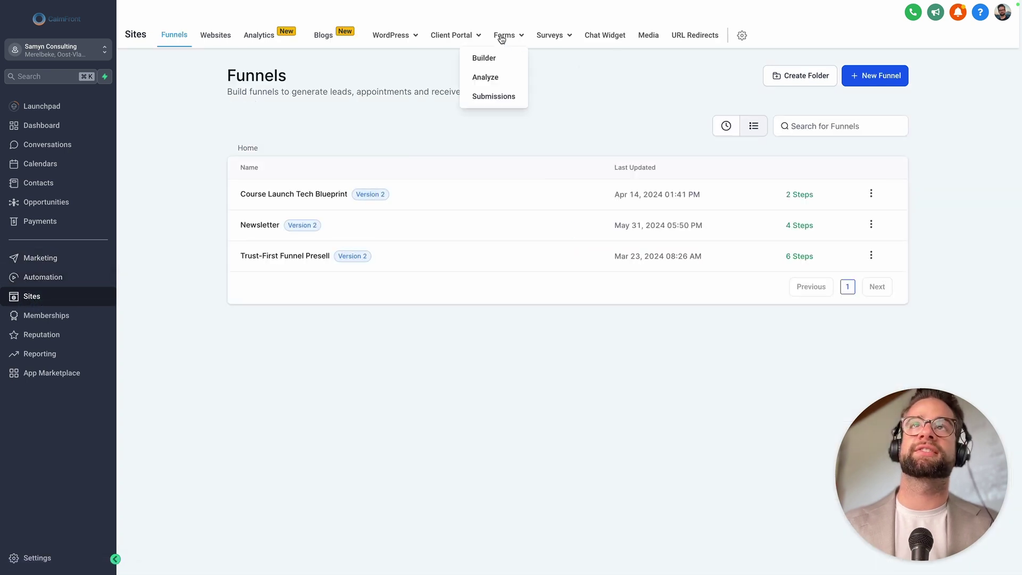
{"action": "left_click", "coordinate": [493, 59]}
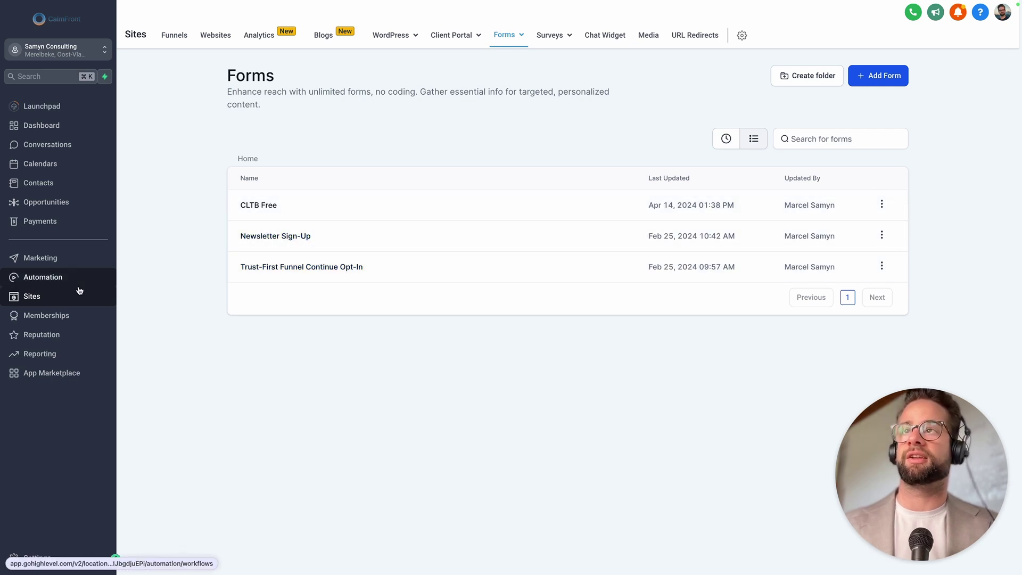
{"action": "left_click", "coordinate": [54, 277]}
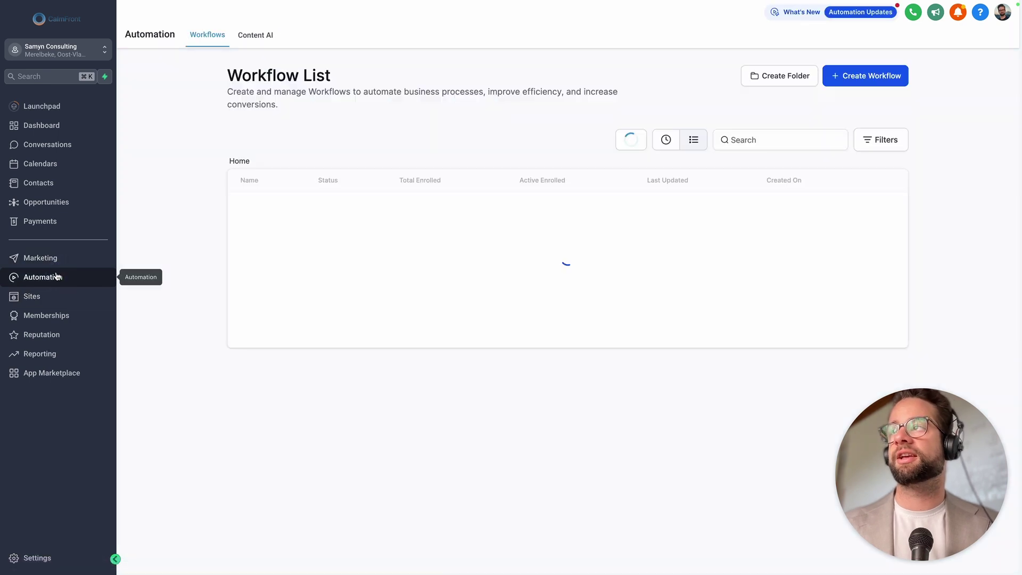
{"action": "left_click", "coordinate": [844, 82]}
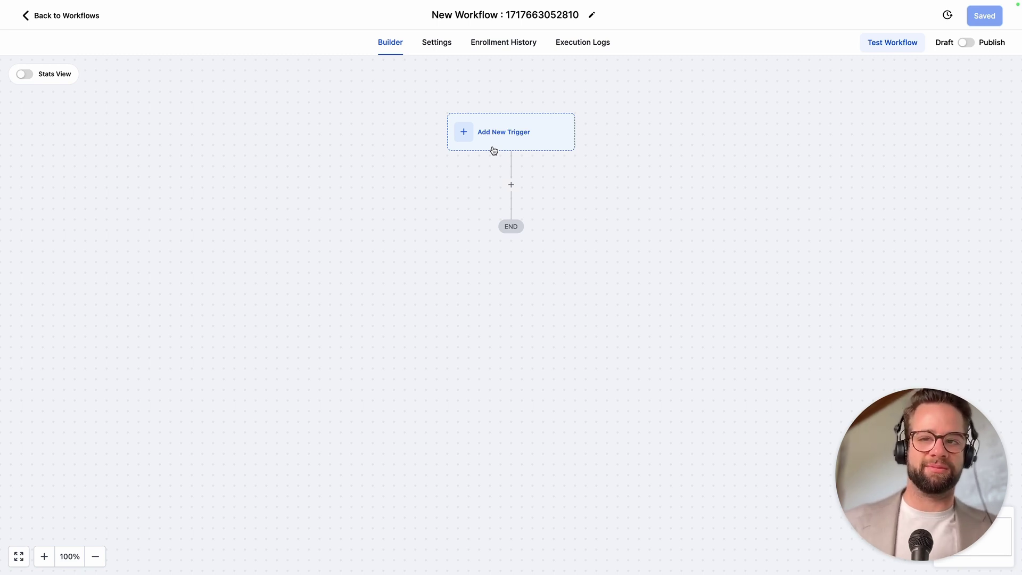
Add a Form Submitted trigger to the new workflow
{"action": "left_click", "coordinate": [465, 136]}
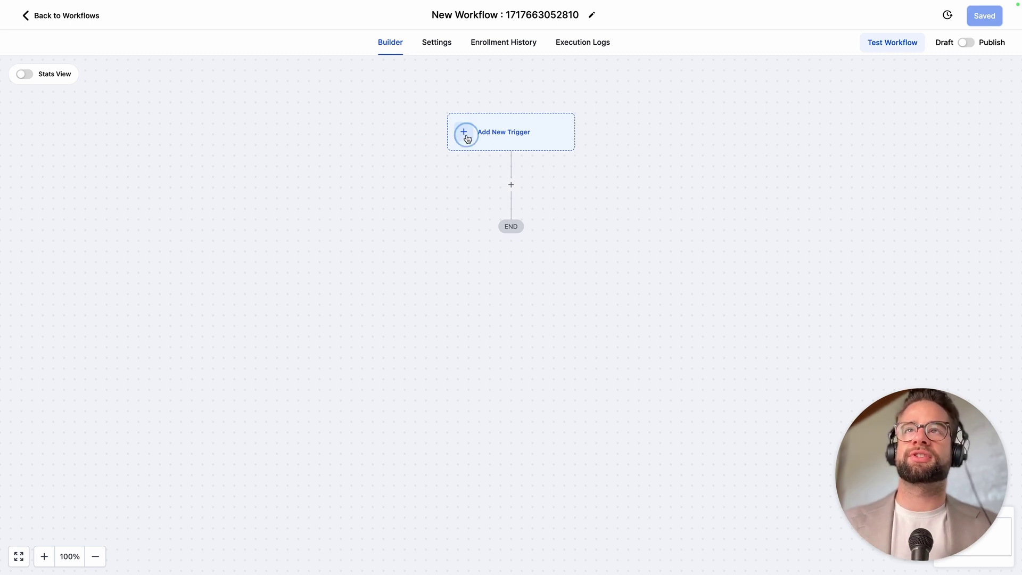
{"action": "left_click", "coordinate": [786, 137]}
{"action": "type", "text": "form"}
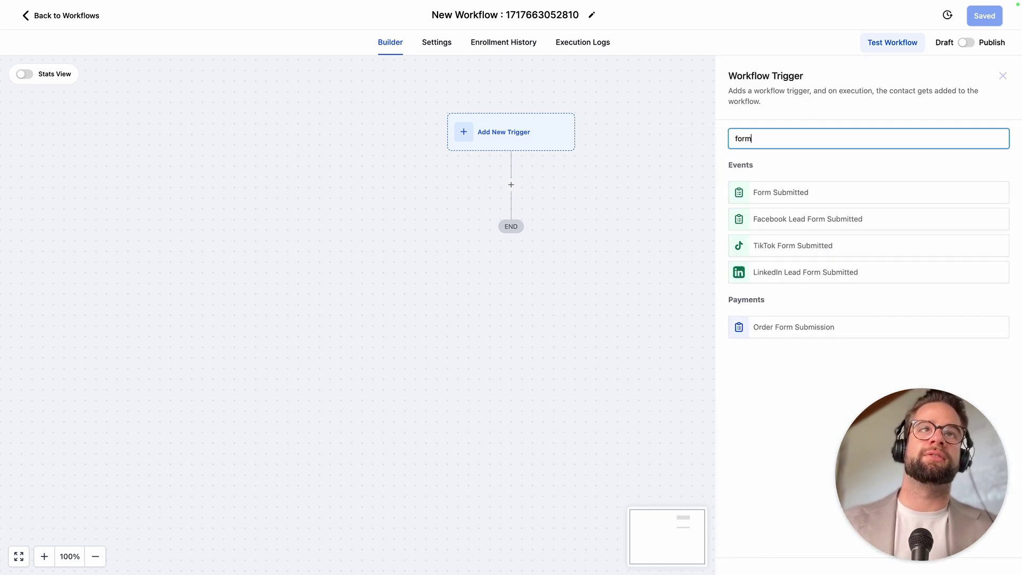
{"action": "left_click", "coordinate": [785, 195]}
Filter the trigger to 'Form is' Newsletter Sign-Up and save it
{"action": "left_click", "coordinate": [563, 239]}
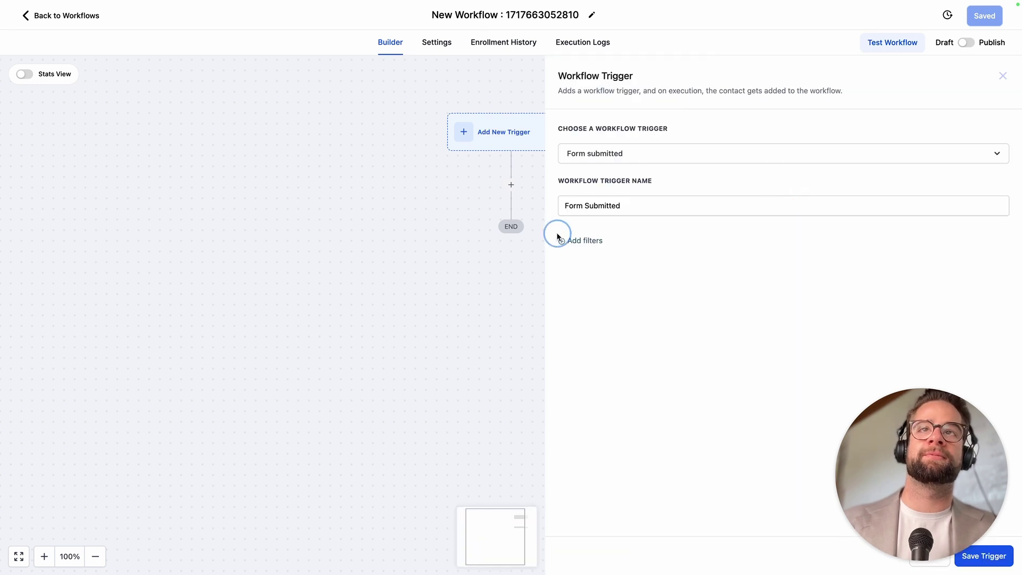
{"action": "left_click", "coordinate": [590, 253]}
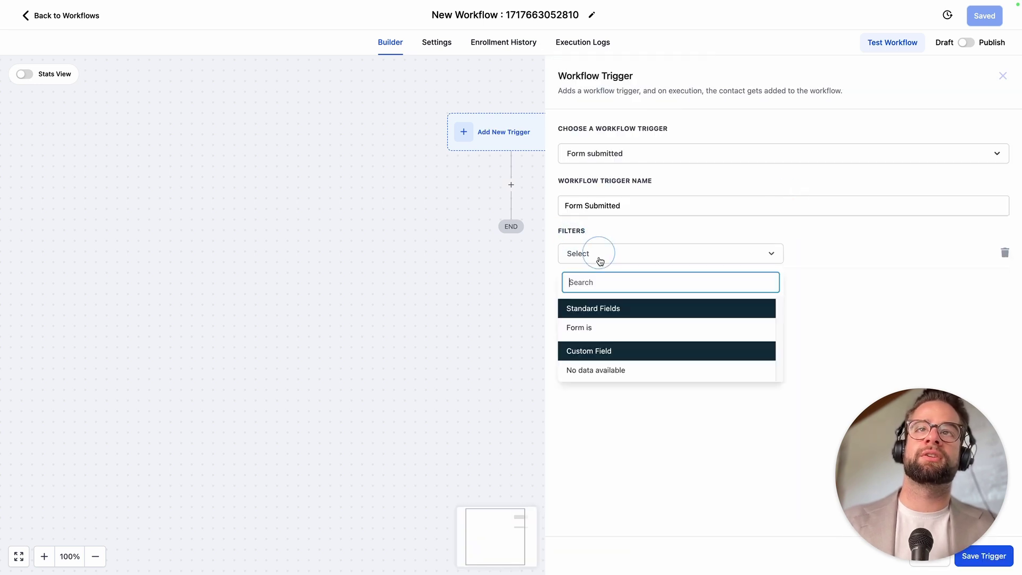
{"action": "left_click", "coordinate": [614, 330]}
{"action": "left_click", "coordinate": [832, 257]}
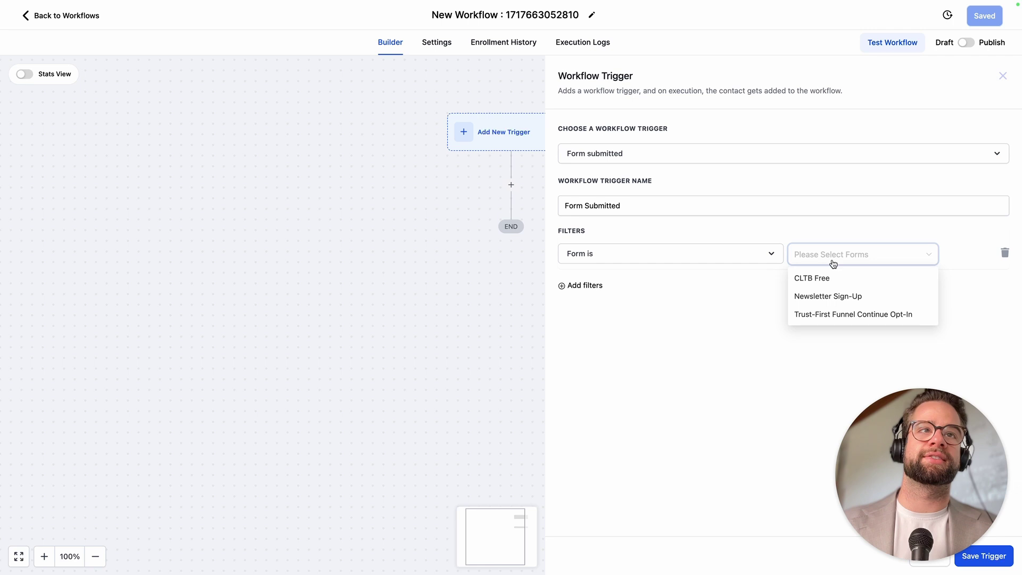
{"action": "left_click", "coordinate": [819, 296]}
{"action": "left_click", "coordinate": [769, 339]}
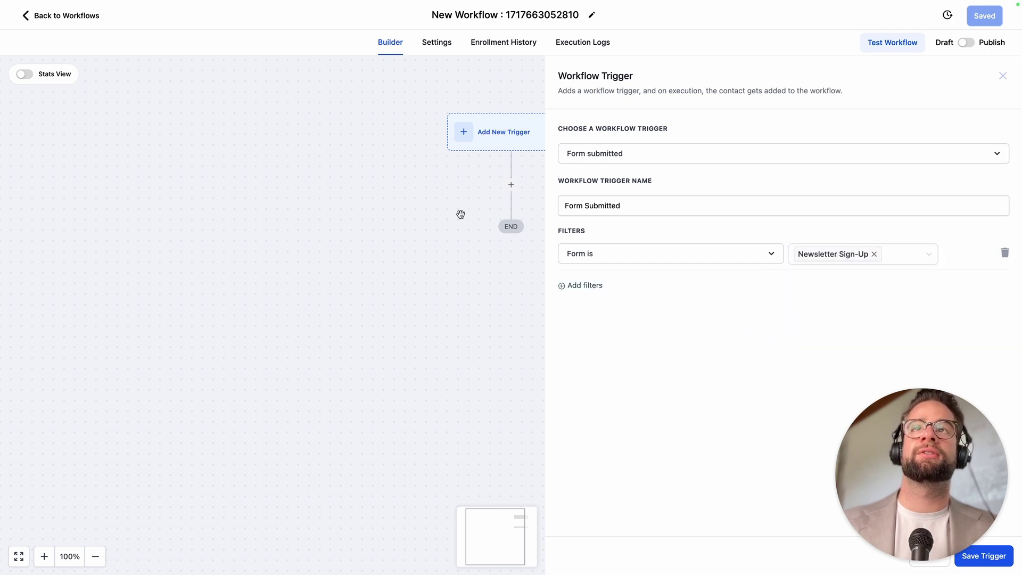
{"action": "scroll", "coordinate": [460, 215], "scroll_direction": "right", "scroll_amount": 1}
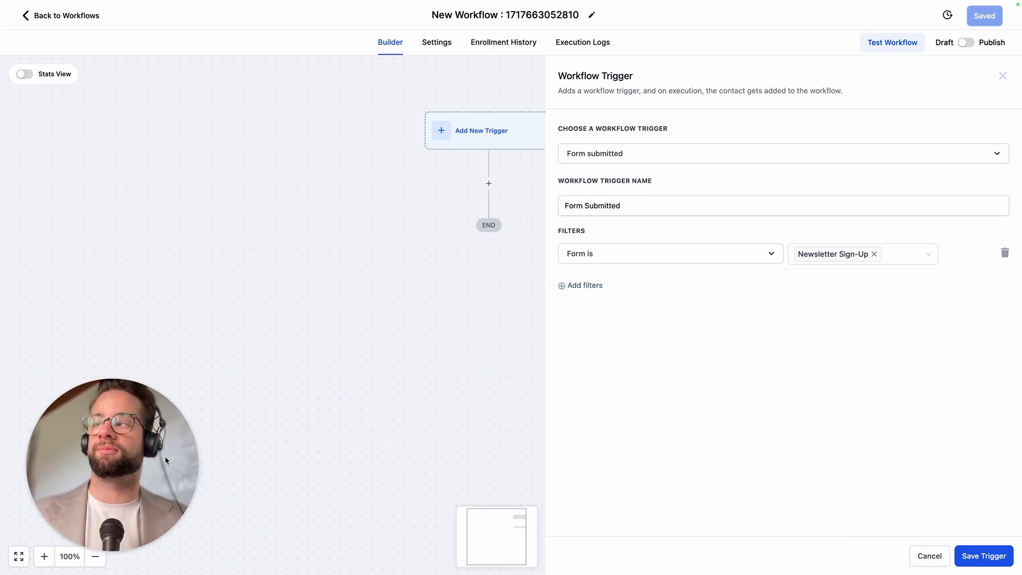
{"action": "left_click", "coordinate": [993, 561]}
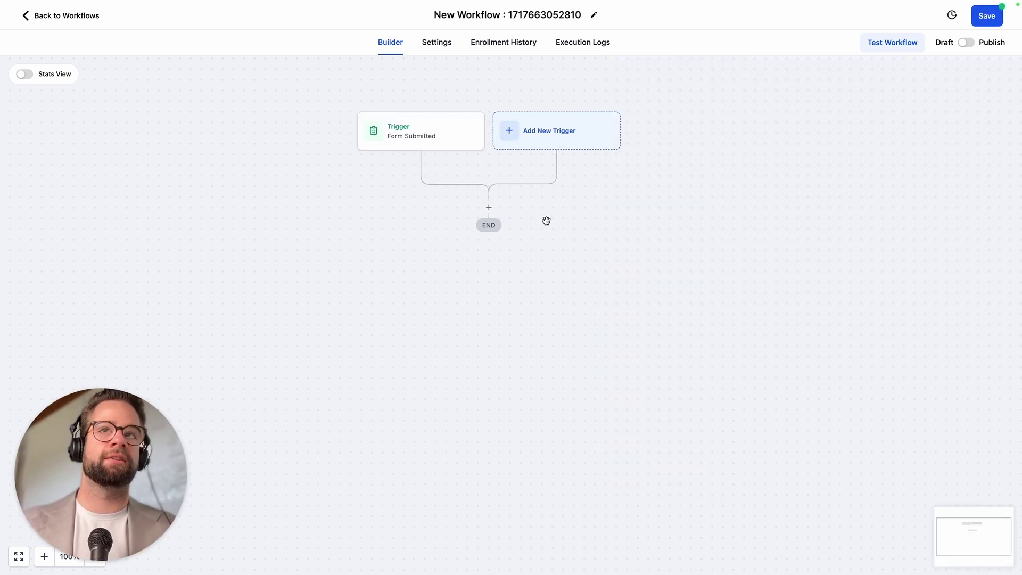
Add a Send Email action after the Form Submitted trigger
{"action": "left_click", "coordinate": [489, 211]}
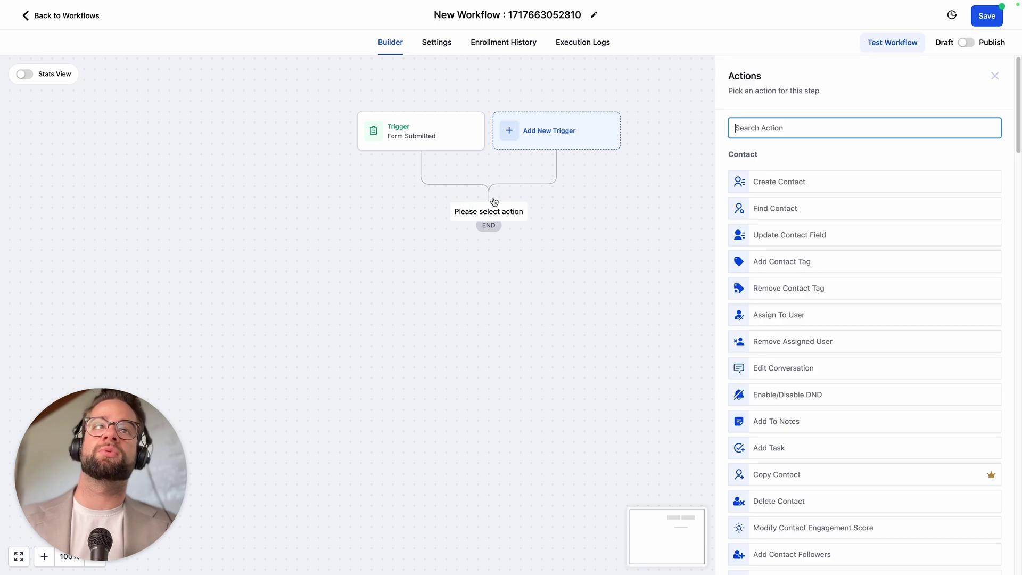
{"action": "left_click", "coordinate": [905, 123]}
{"action": "type", "text": "email"}
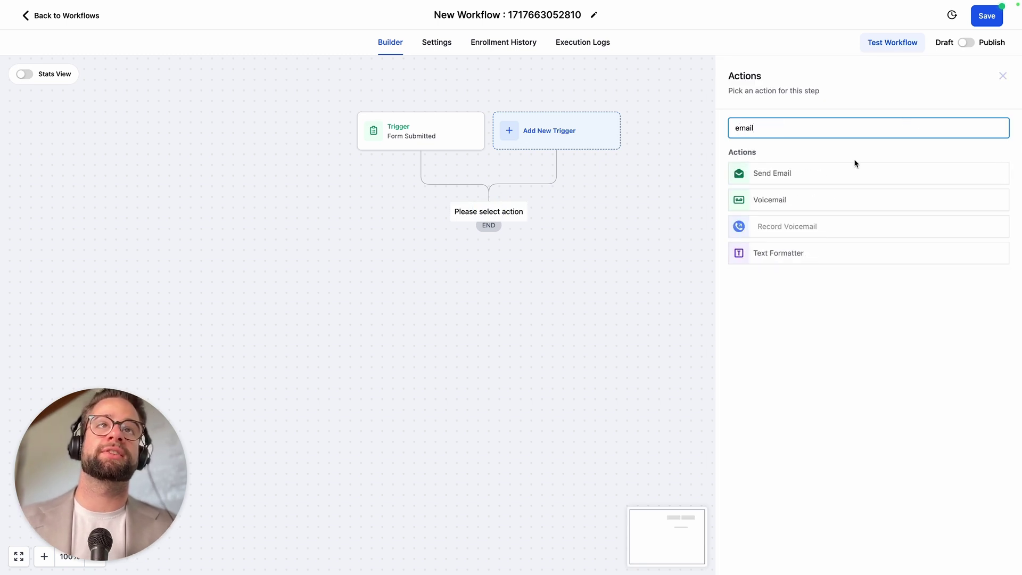
{"action": "left_click", "coordinate": [844, 172]}
{"action": "scroll", "coordinate": [820, 177], "scroll_direction": "down", "scroll_amount": 2}
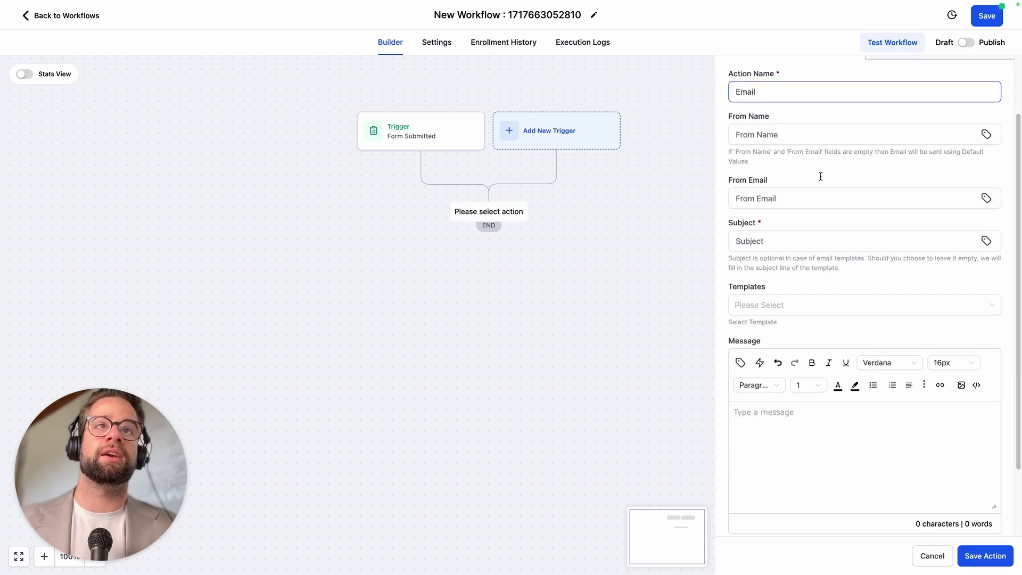
Give the email the subject 'Welcome' and a placeholder body, and save it
{"action": "left_click", "coordinate": [764, 134]}
{"action": "scroll", "coordinate": [765, 134], "scroll_direction": "up", "scroll_amount": 1}
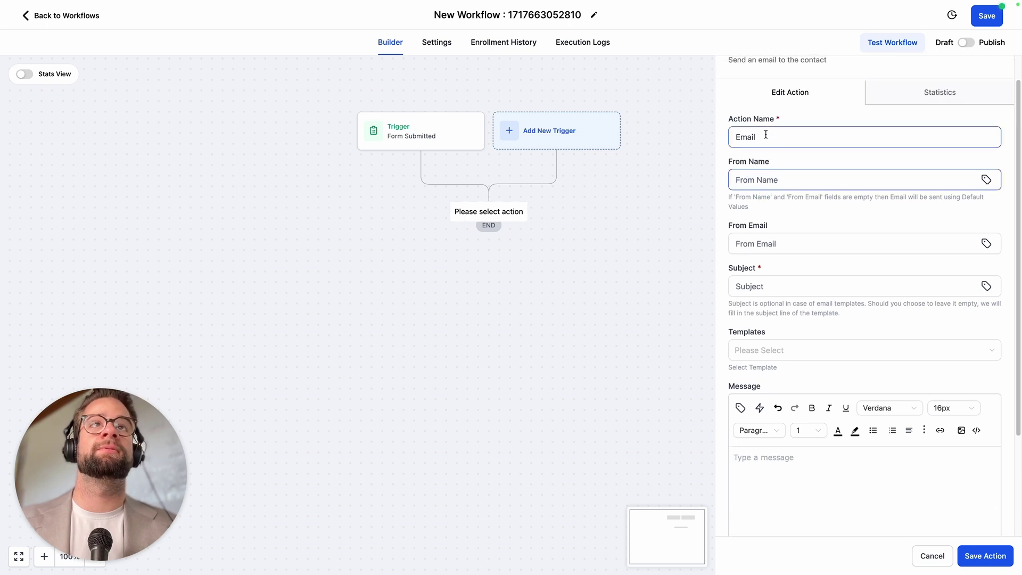
{"action": "left_click", "coordinate": [765, 136]}
{"action": "left_click", "coordinate": [745, 285]}
{"action": "type", "text": "Welcome"}
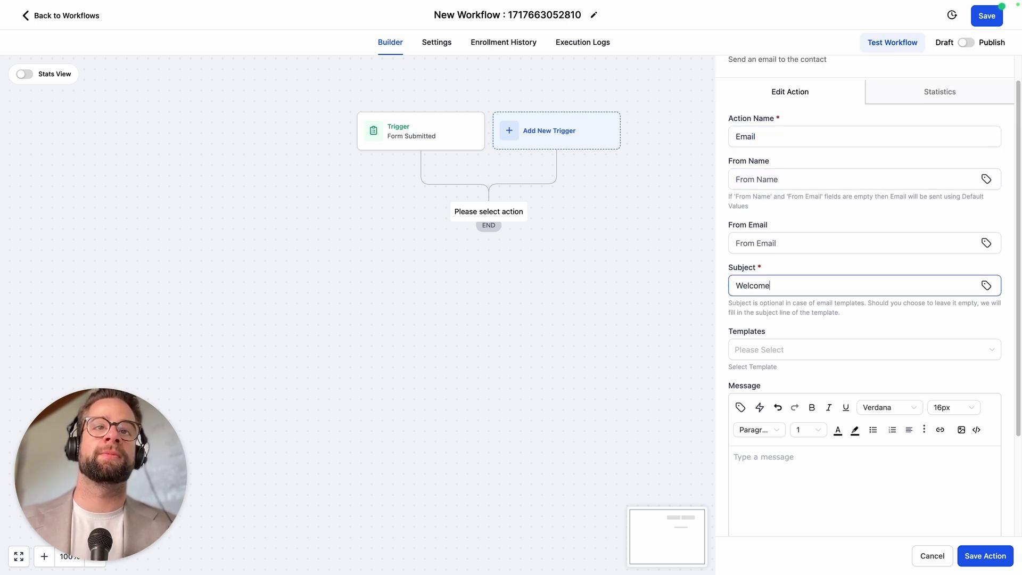
{"action": "scroll", "coordinate": [797, 346], "scroll_direction": "down", "scroll_amount": 3}
{"action": "left_click", "coordinate": [797, 382]}
{"action": "type", "text": "werasdff"}
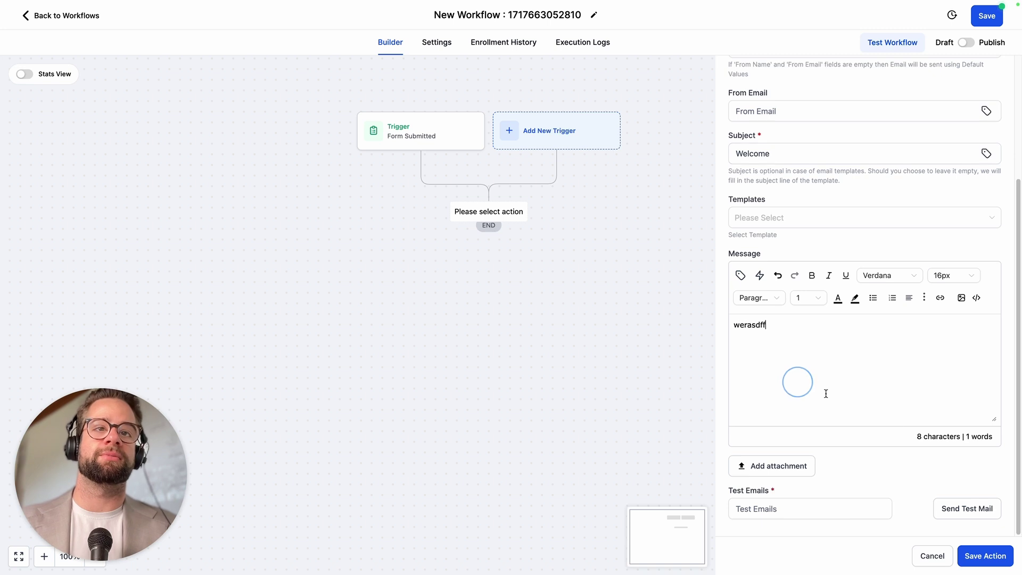
{"action": "left_click", "coordinate": [984, 555]}
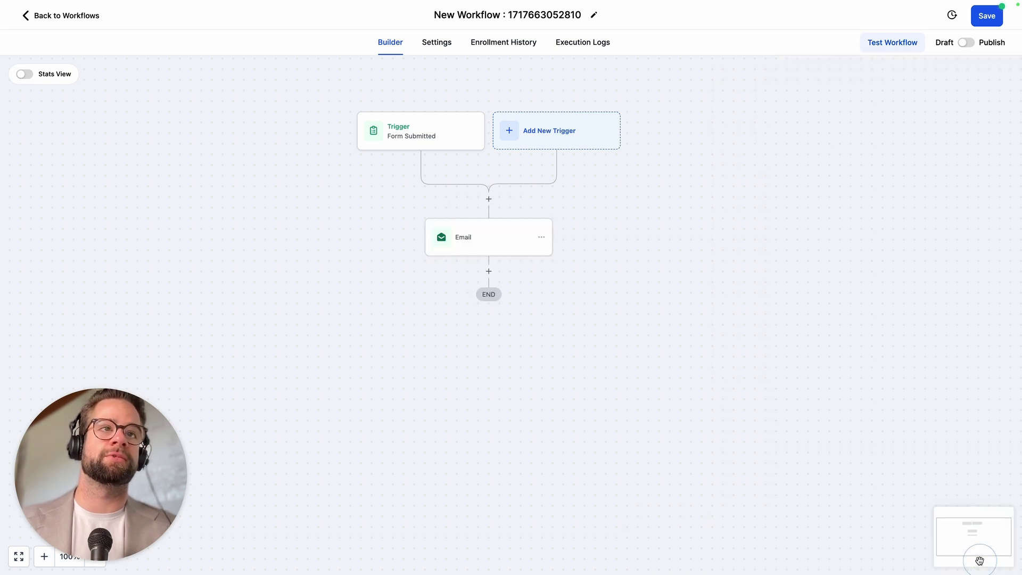
Add a Wait step of 3 days after the Welcome email
{"action": "left_click", "coordinate": [488, 271]}
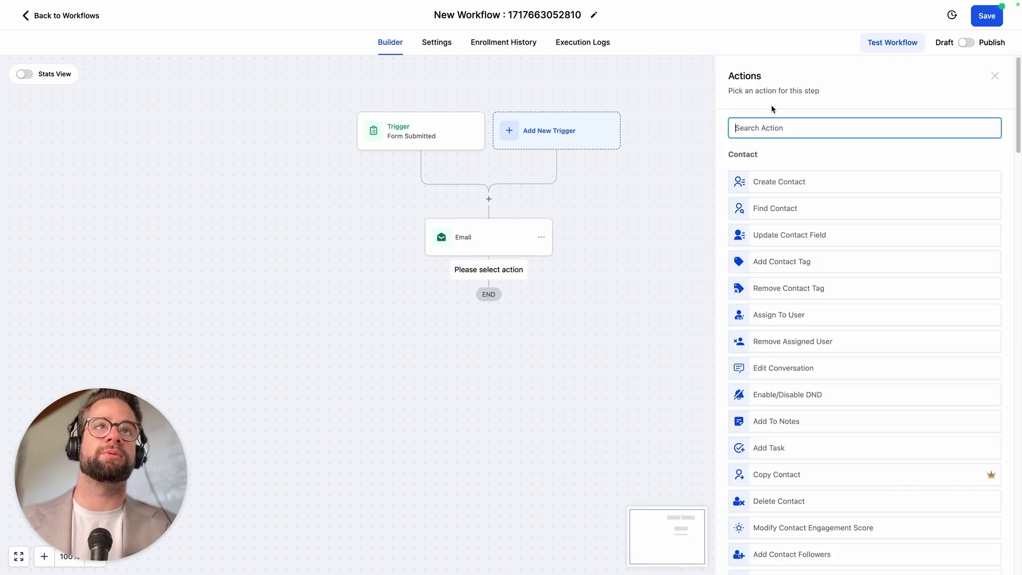
{"action": "type", "text": "wai"}
{"action": "left_click", "coordinate": [760, 172]}
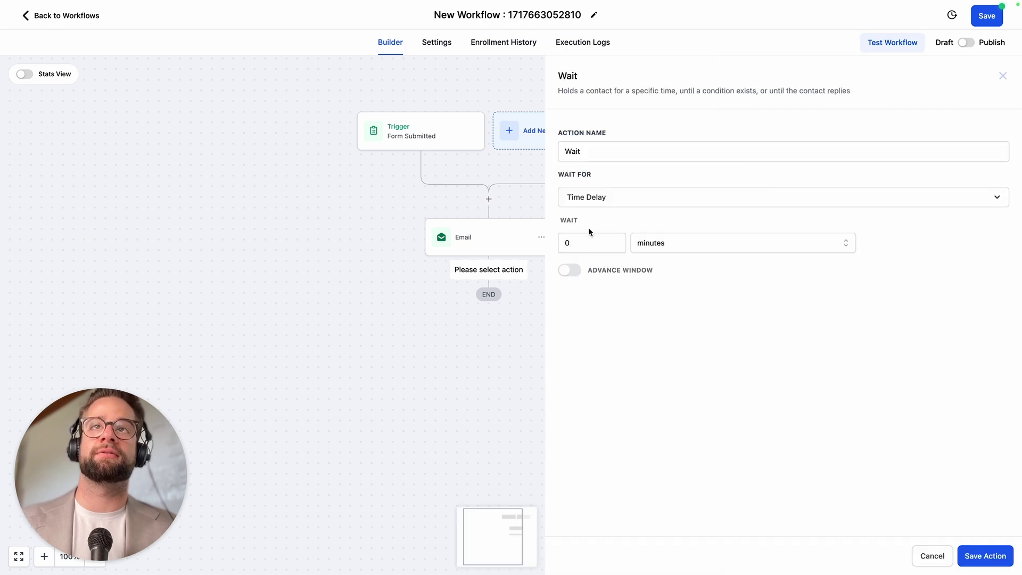
{"action": "left_click", "coordinate": [637, 240]}
{"action": "left_click", "coordinate": [653, 304]}
{"action": "left_click", "coordinate": [591, 245]}
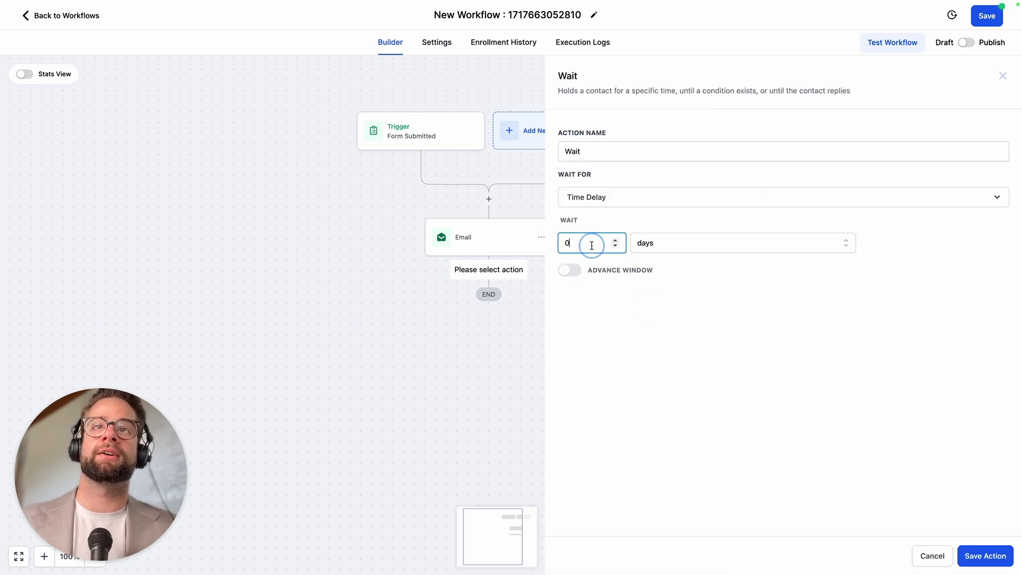
{"action": "type", "text": "3"}
{"action": "left_click", "coordinate": [700, 292]}
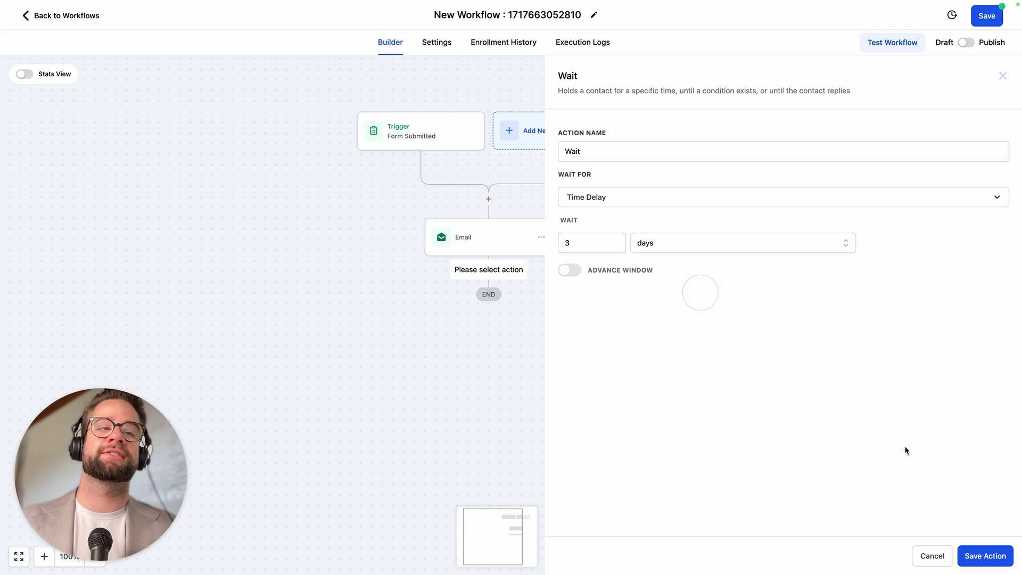
{"action": "left_click", "coordinate": [985, 564]}
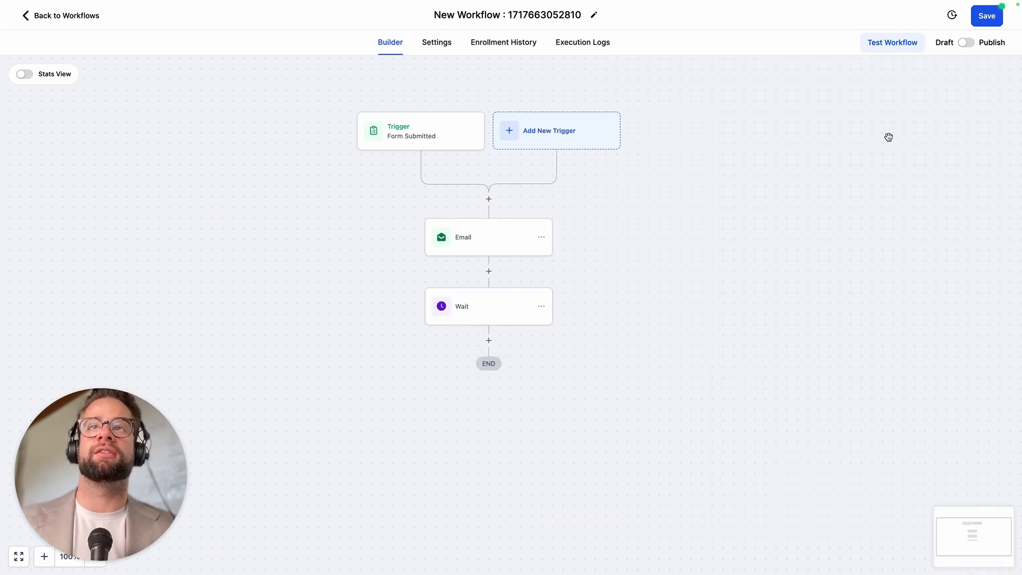
{"action": "left_click", "coordinate": [488, 340]}
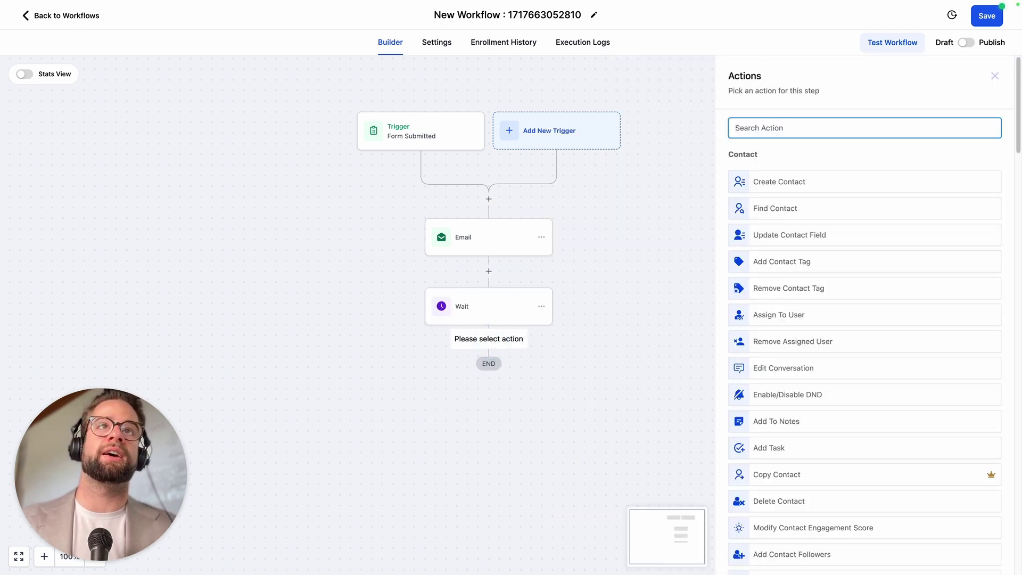
Add a second Send Email action below the 3-day Wait
{"action": "type", "text": "email"}
{"action": "left_click", "coordinate": [799, 176]}
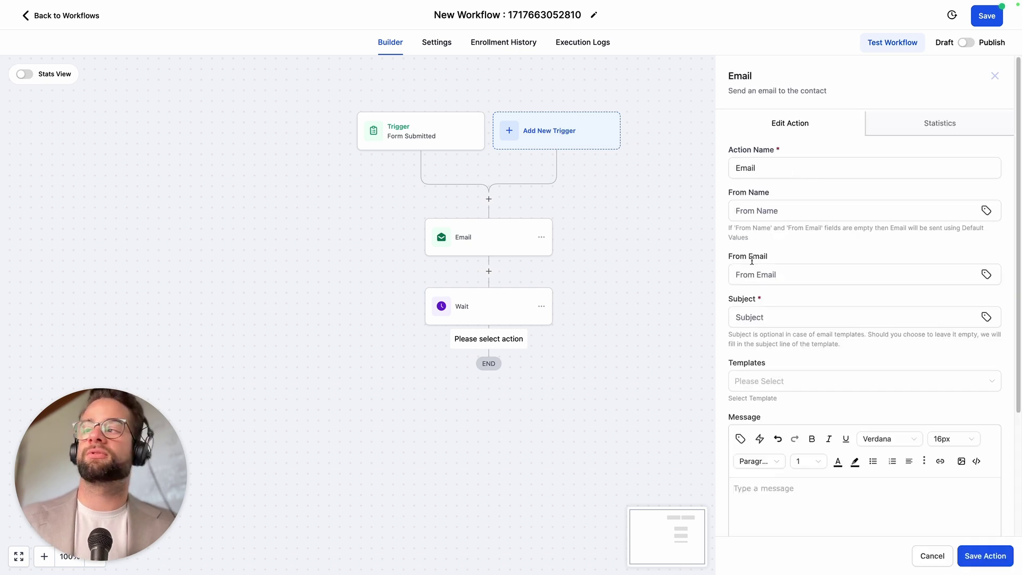